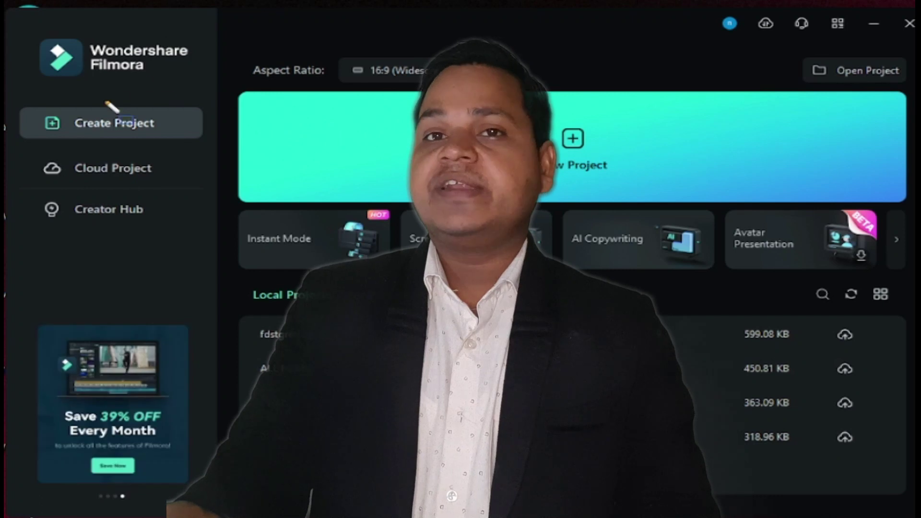
- Create a new project in the 16:9 widescreen aspect ratio
mouse_move(224, 88)
mouse_down()
mouse_move(837, 170)
mouse_move(913, 202)
mouse_move(914, 211)
mouse_up()
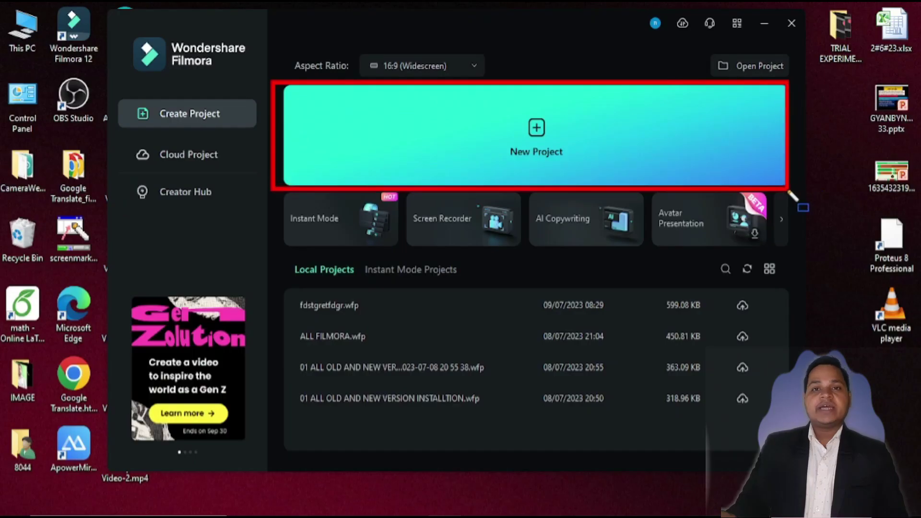
drag(792, 195, 790, 197)
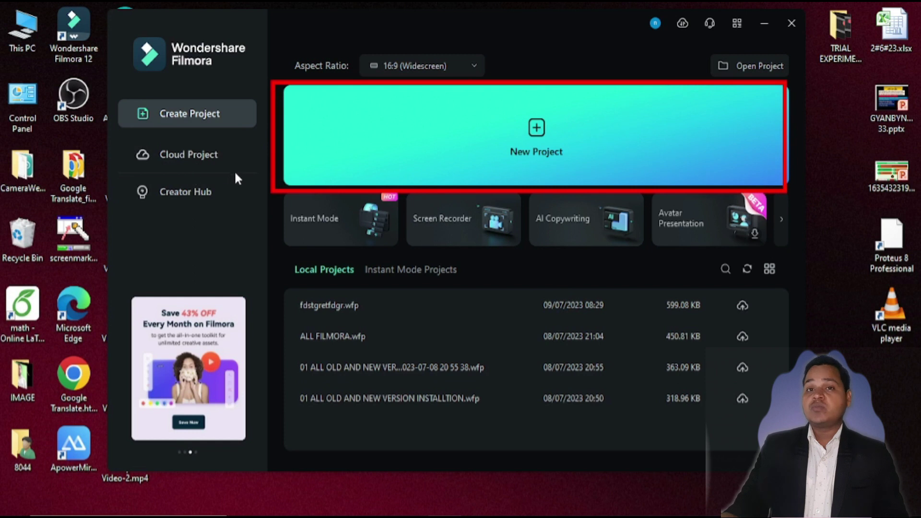
click(536, 132)
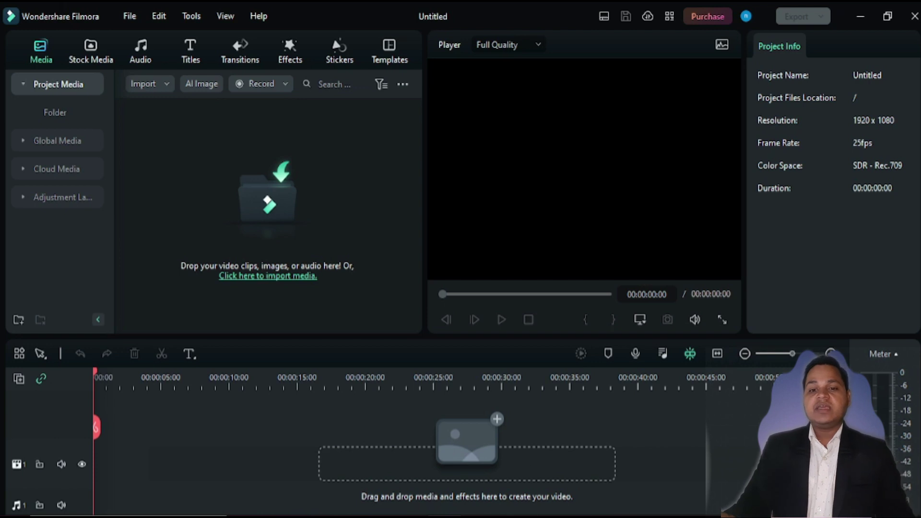
drag(18, 40, 72, 64)
drag(58, 27, 118, 72)
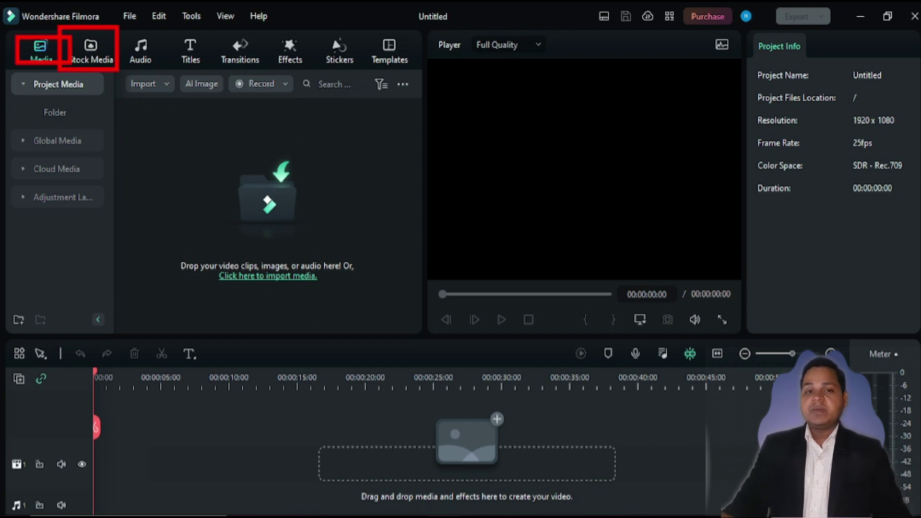
key(Escape)
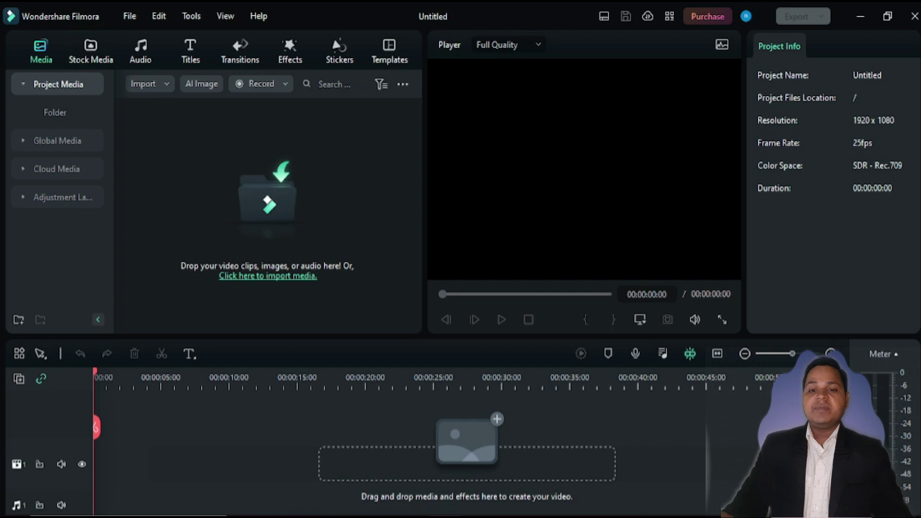
mouse_move(186, 147)
mouse_down()
mouse_move(281, 196)
mouse_move(335, 254)
mouse_up()
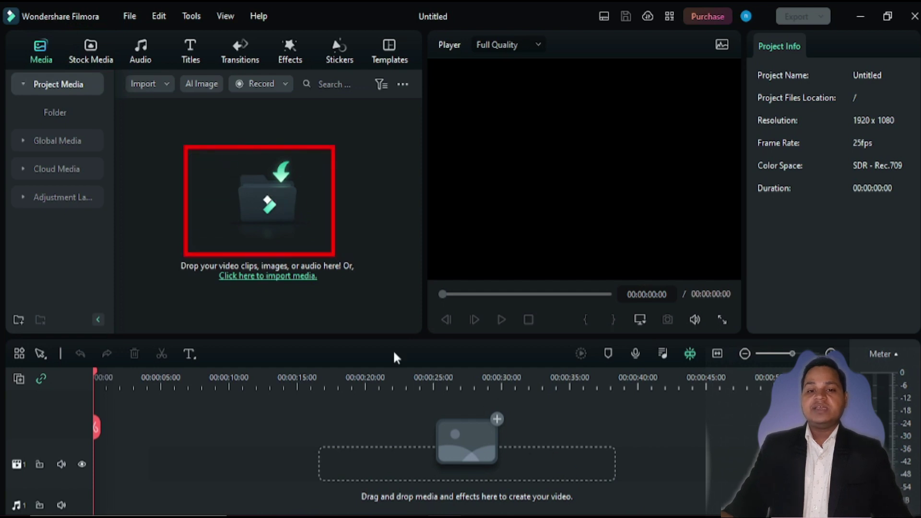
- Start a media import and select 01 filmora all version download.mp4, 01 sunlflower.jpg, 01CIRCLE WITH ARROW.mp4, the FREEZING and TINKERCAD videos, 02 n.jpg and 02.gif
click(285, 211)
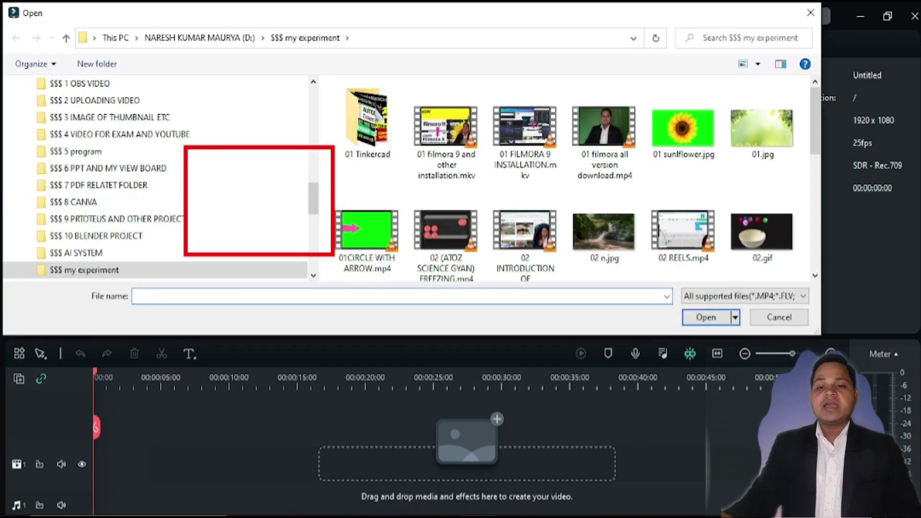
key(Escape)
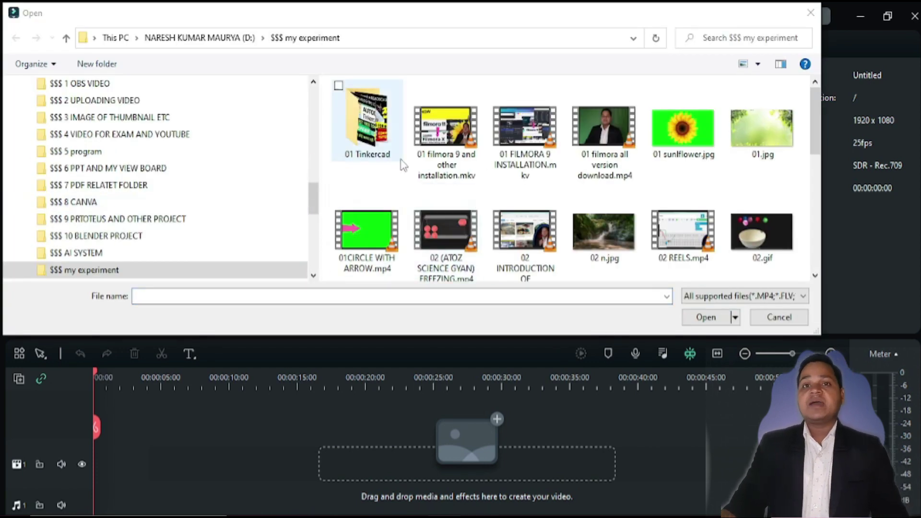
scroll(643, 144, down, 3)
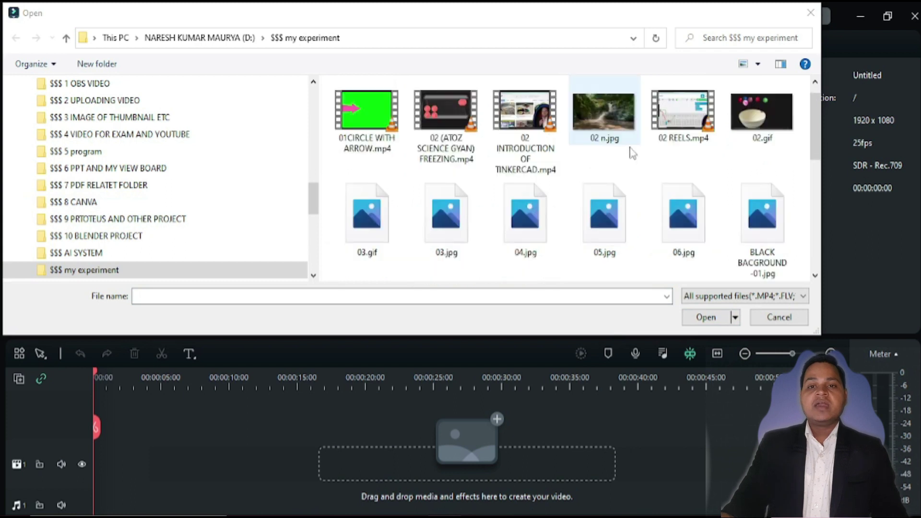
scroll(638, 154, up, 2)
shift+click(626, 159)
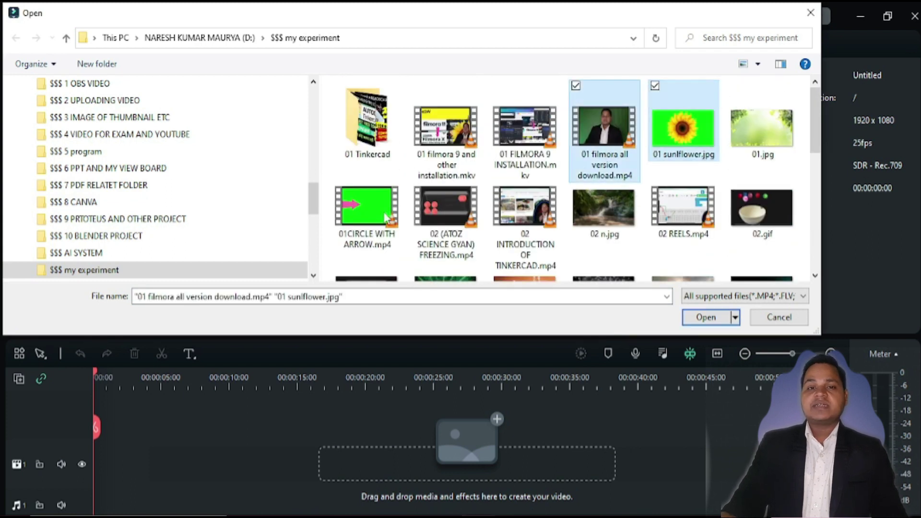
ctrl+click(367, 211)
ctrl+click(446, 211)
ctrl+click(525, 211)
ctrl+click(626, 223)
ctrl+click(746, 214)
- Add the Raag Pahadi, Raga Legacy and The Mumbai Beat MP3 files to the selection and import all selected files
scroll(575, 221, down, 5)
ctrl+click(541, 226)
ctrl+click(450, 226)
ctrl+click(398, 220)
scroll(665, 223, up, 5)
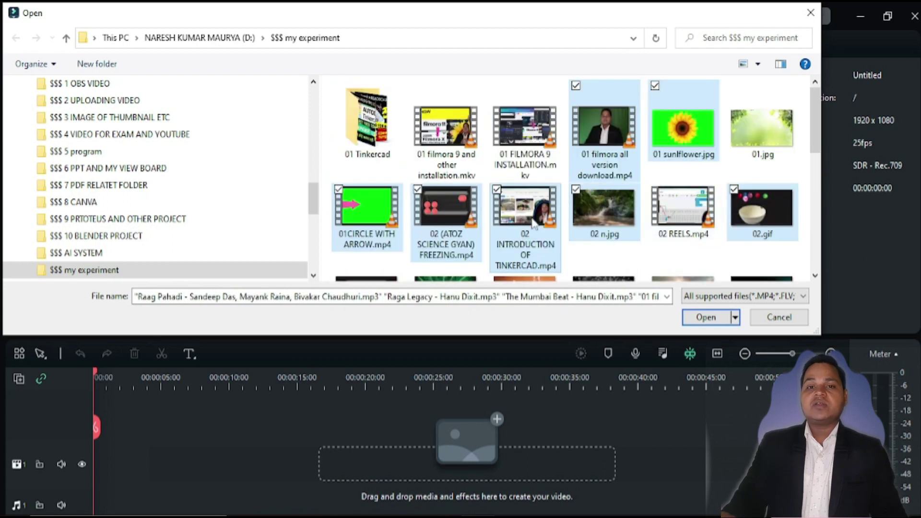
click(710, 322)
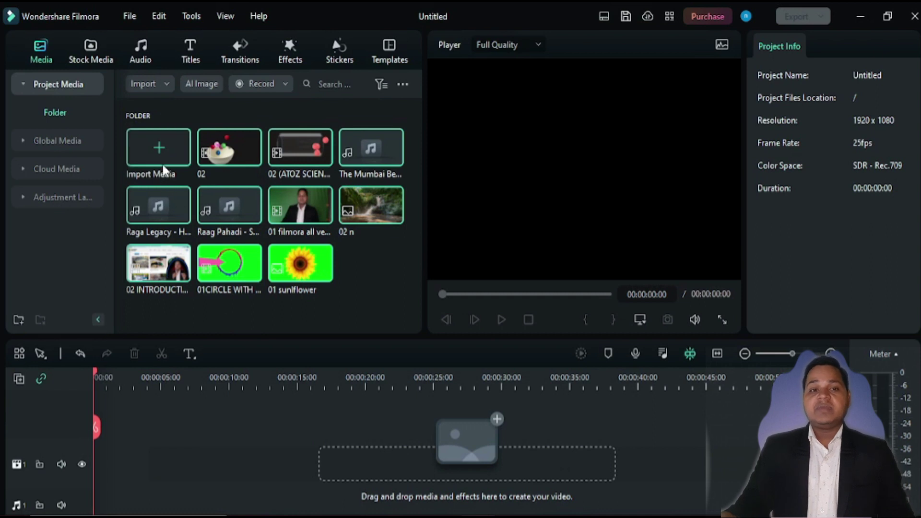
- Import 01 FILMORA 9 INSTALLATION.mkv and 01 filmora all version download.mp4 from the $$$$ filmora 9 folder inside $$$ 1 OBS VIDEO
click(160, 147)
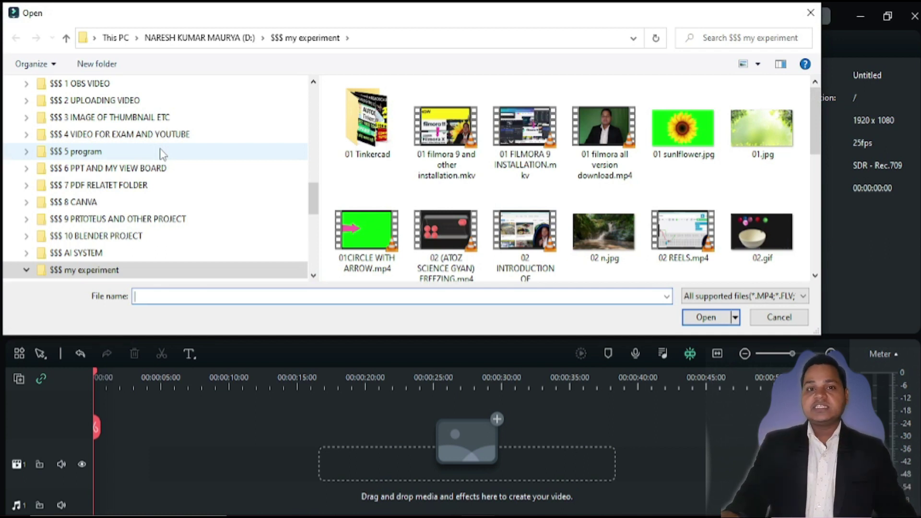
click(107, 83)
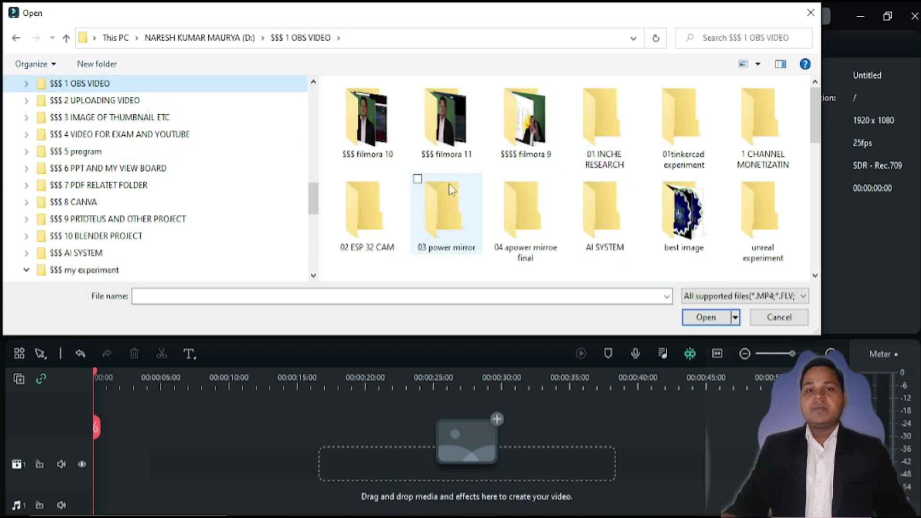
click(532, 138)
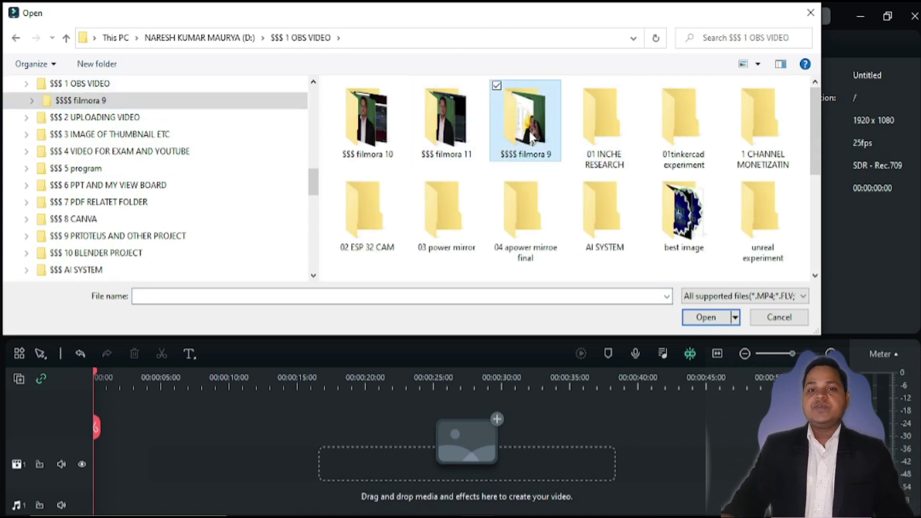
double_click(531, 138)
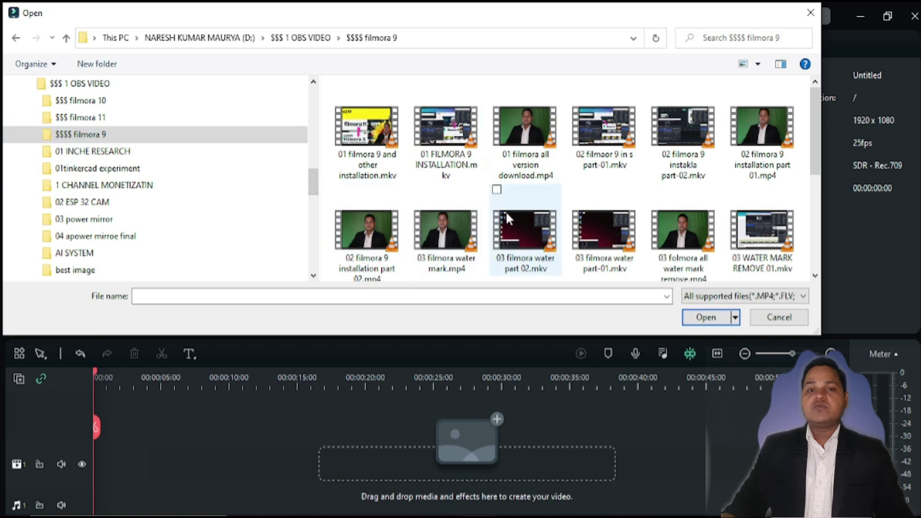
click(455, 152)
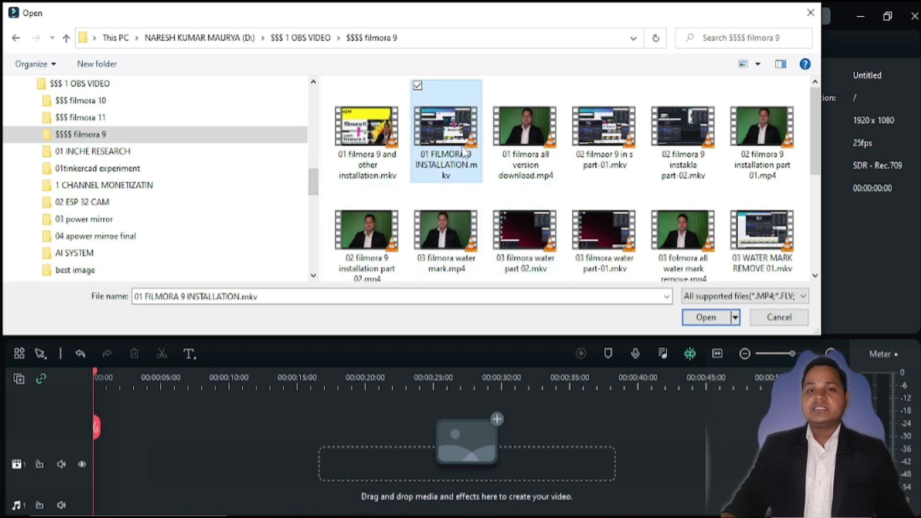
ctrl+click(525, 139)
click(696, 321)
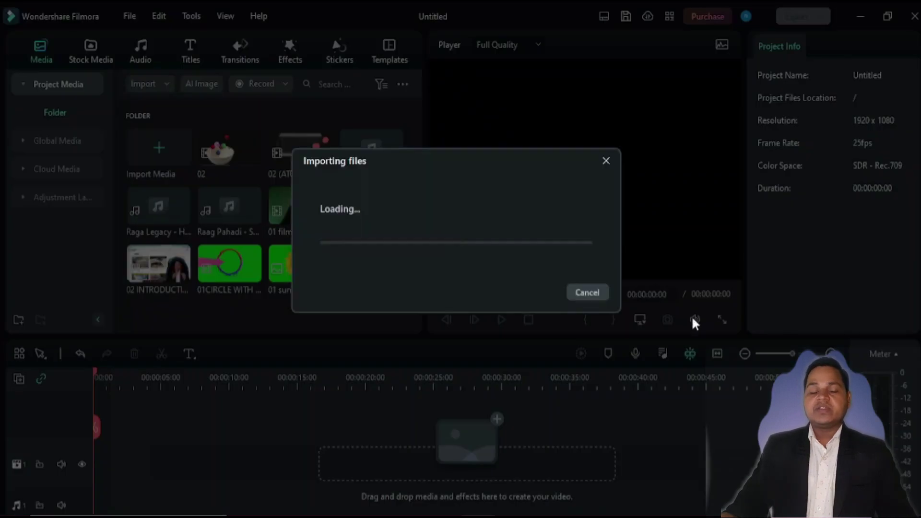
- Place the two newly imported videos at the start of the first video track and enlarge the timeline area
scroll(333, 259, down, 1)
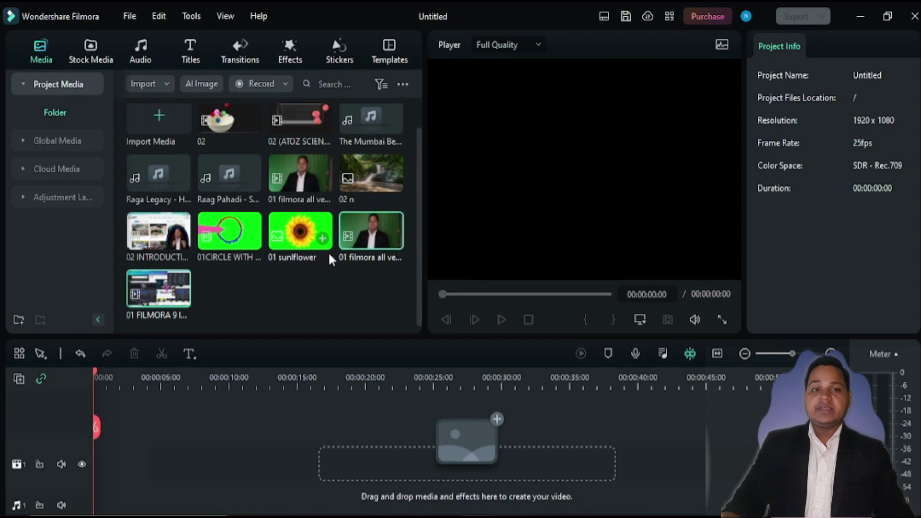
mouse_move(184, 297)
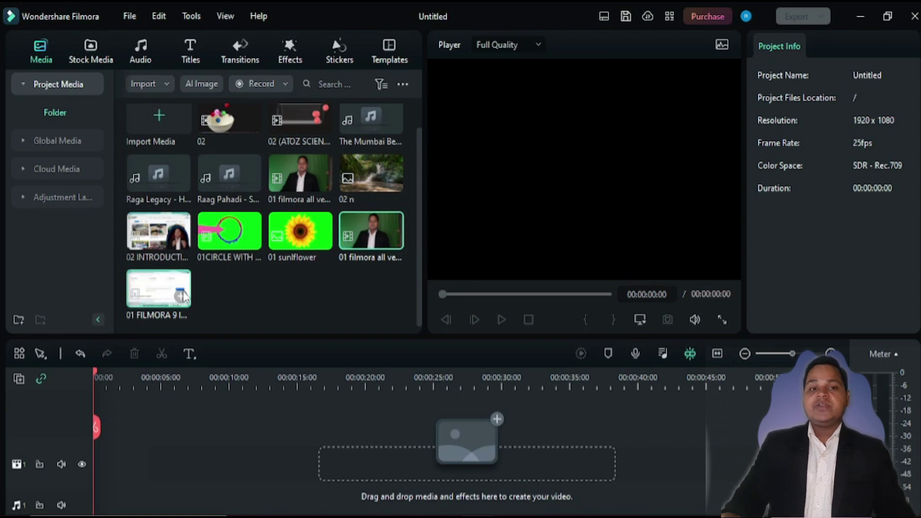
drag(183, 297, 109, 477)
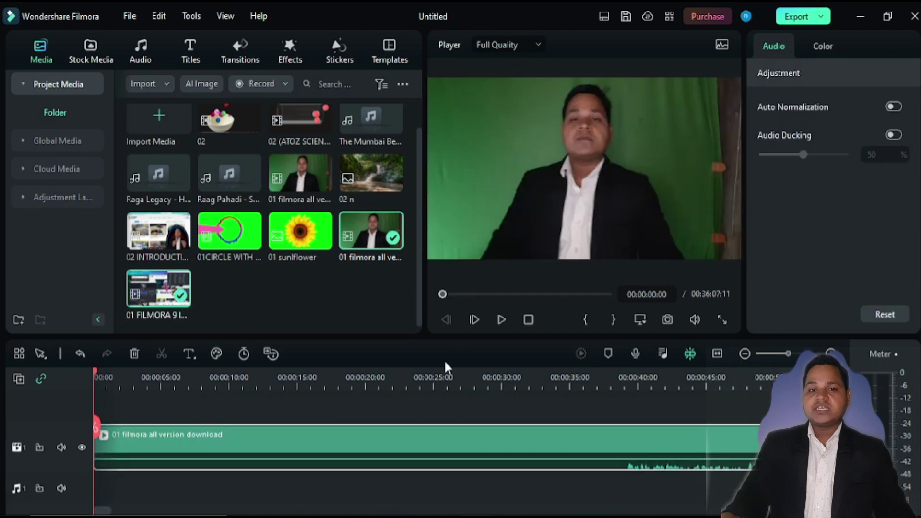
drag(442, 332, 452, 228)
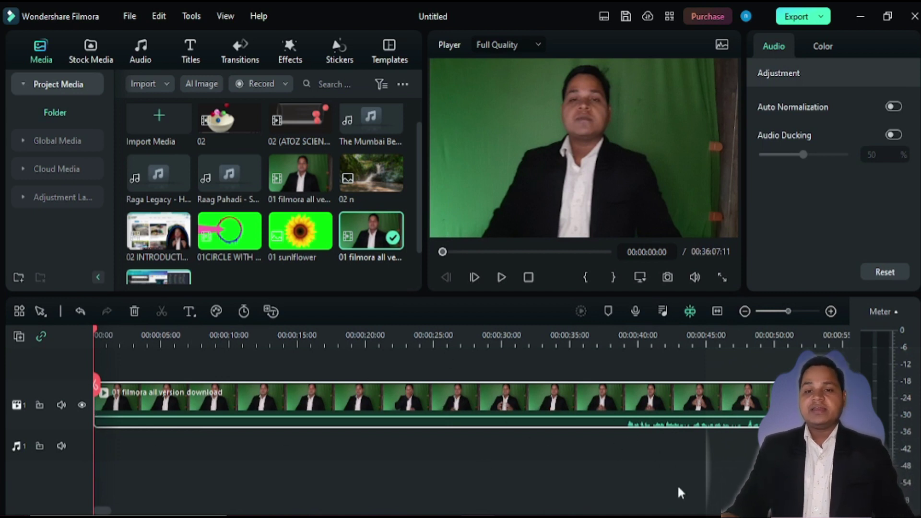
- Zoom out the timeline to show both clips and delete the 01 FILMORA 9 INSTALLATION clip from the video track
mouse_move(11, 298)
mouse_down()
mouse_move(582, 283)
mouse_move(839, 287)
mouse_move(846, 331)
mouse_up()
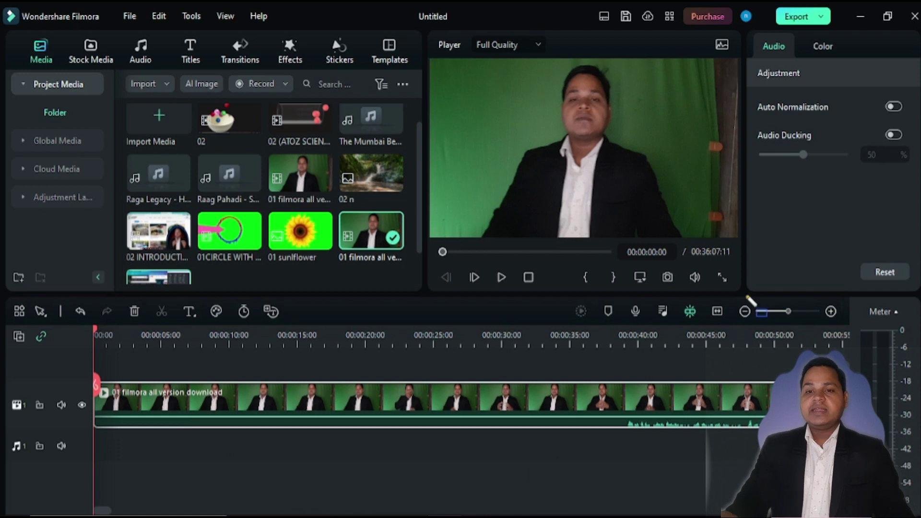
drag(735, 291, 852, 320)
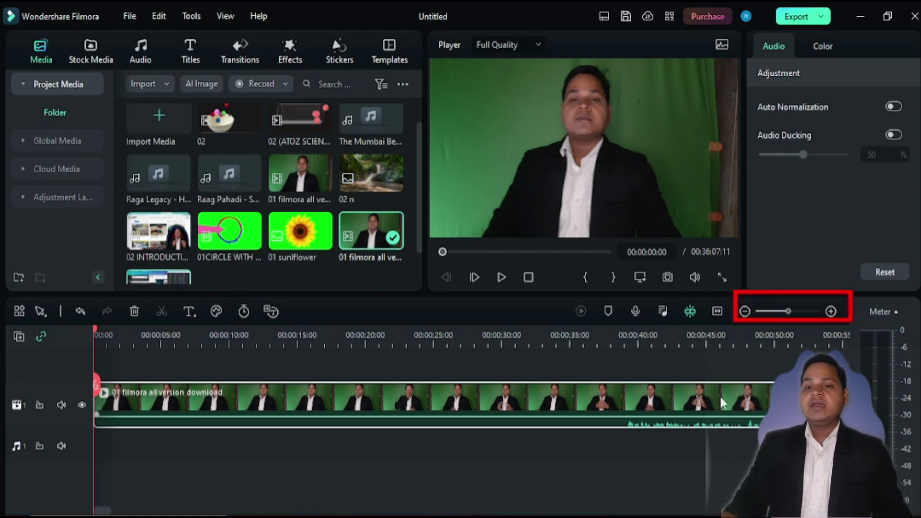
drag(788, 311, 745, 329)
click(638, 413)
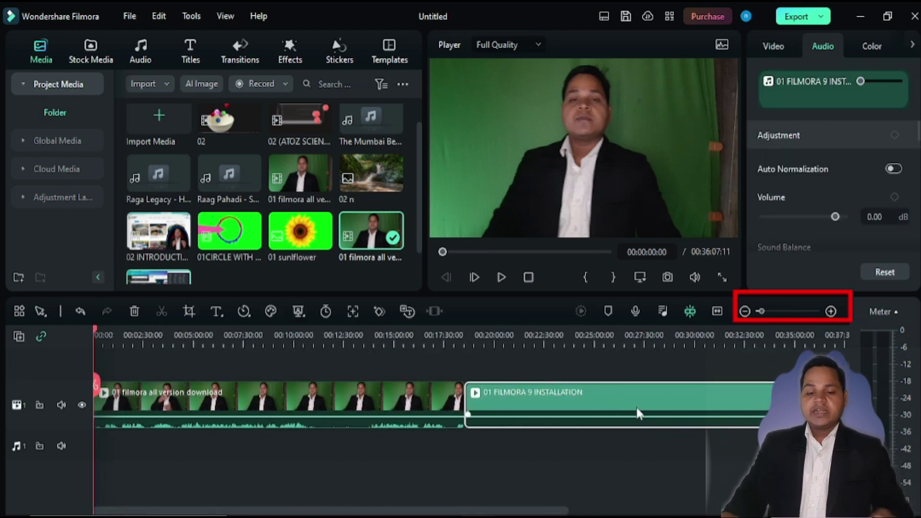
key(Delete)
click(453, 331)
drag(470, 332, 53, 379)
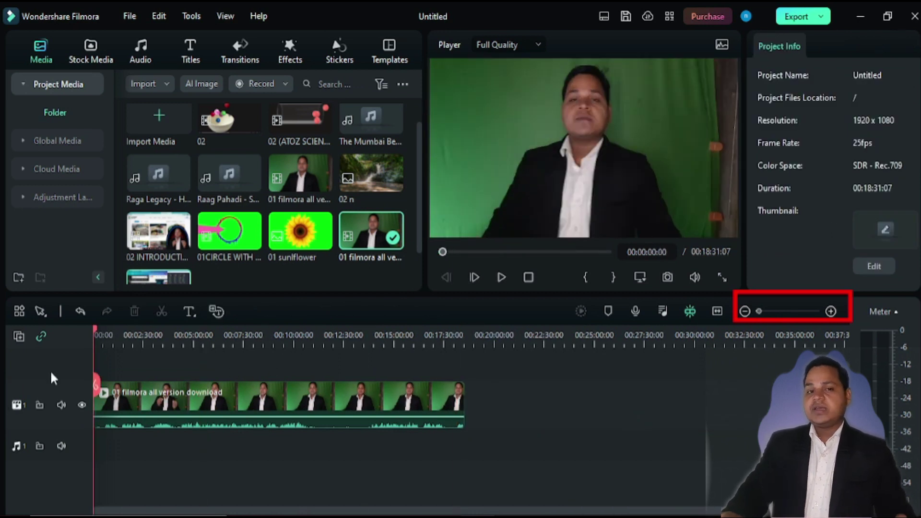
- Place 01 FILMORA 9 INSTALLATION on a separate track below 01 filmora all version download, and shift the upper clip to start at about 00:01:45
scroll(294, 432, up, 1)
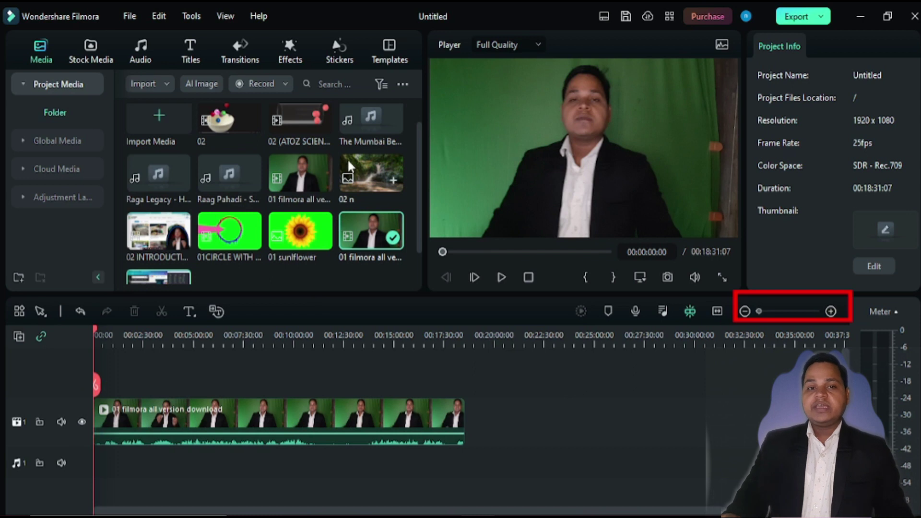
scroll(160, 239, down, 1)
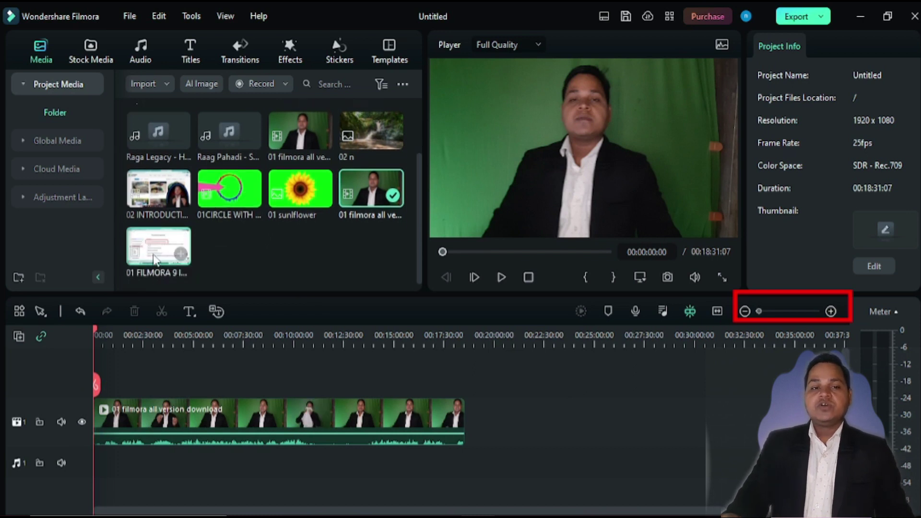
drag(167, 255, 492, 449)
click(369, 398)
drag(369, 397, 402, 397)
drag(570, 480, 453, 480)
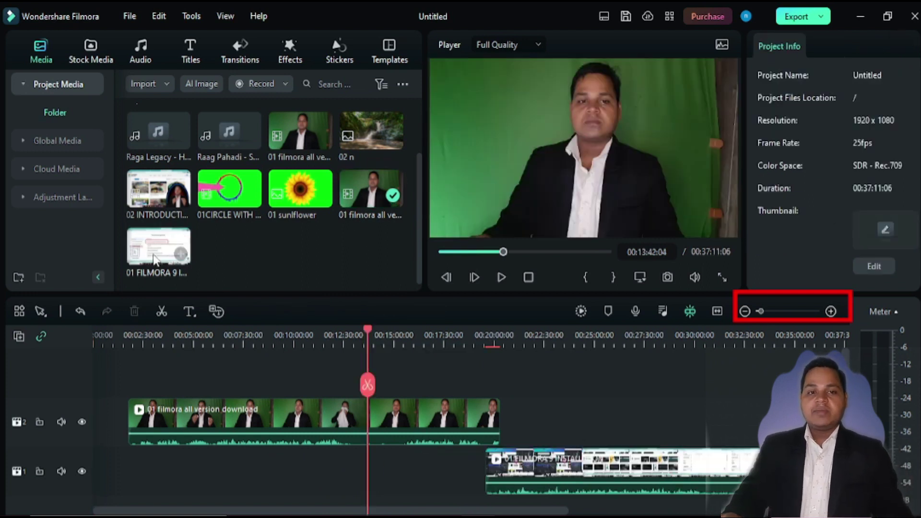
- Add 01 FILMORA 9 INSTALLATION to the lower track aligned with the upper clip's start, and delete its copy further along the track
drag(159, 249, 130, 458)
click(518, 492)
key(Delete)
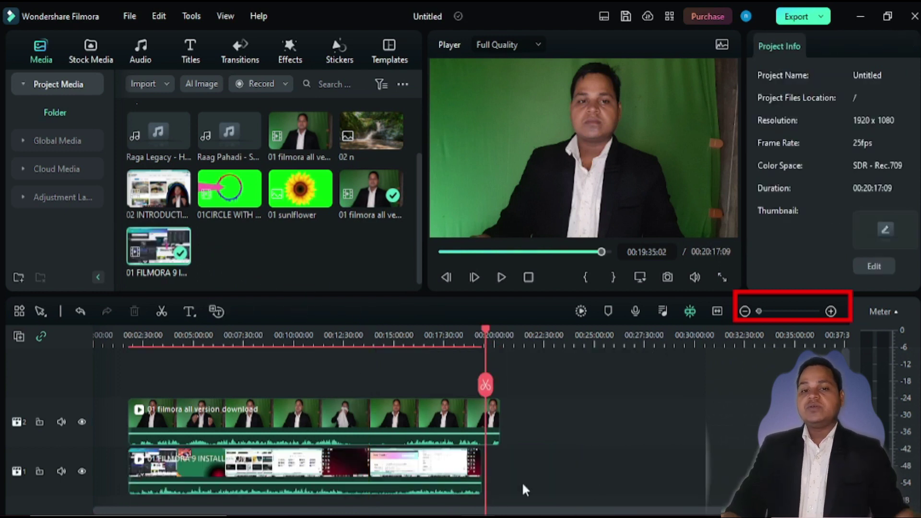
- Examine the two stacked clips in a closely zoomed timeline and fit the whole project to the timeline's width
click(388, 468)
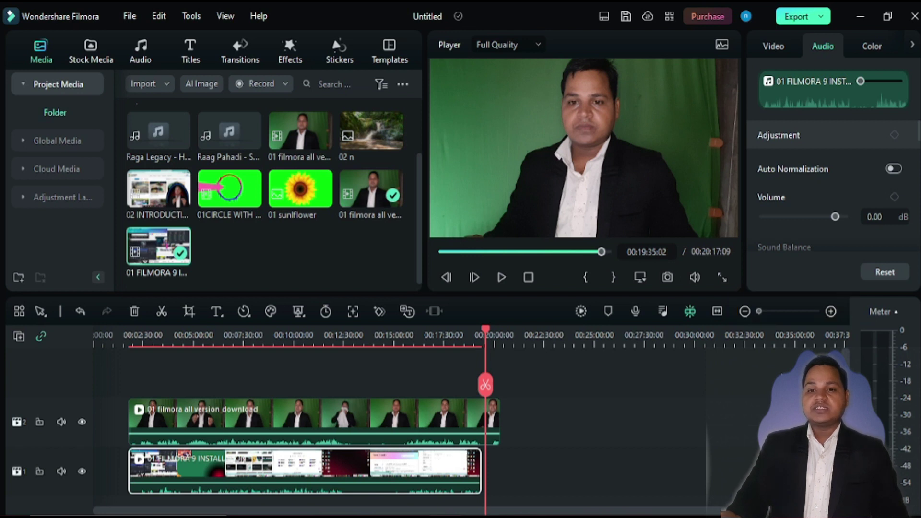
click(773, 311)
drag(777, 311, 805, 310)
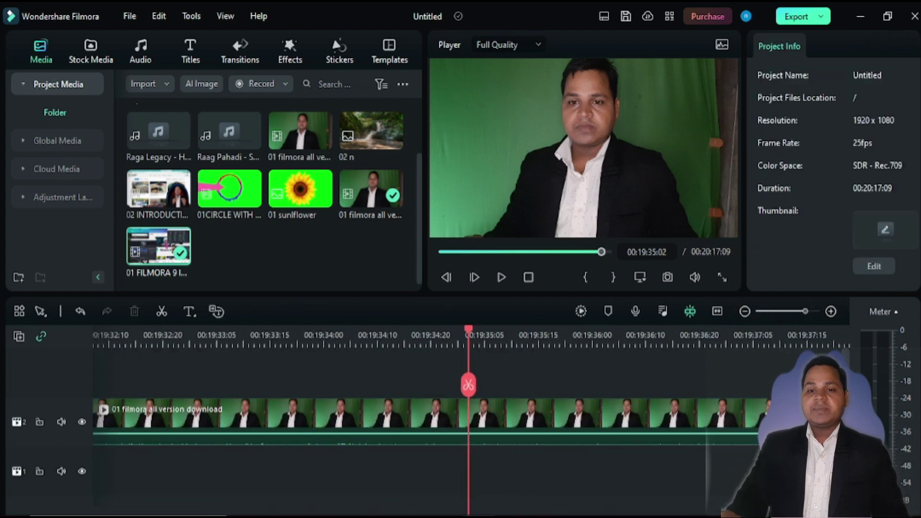
scroll(470, 422, up, 15)
scroll(470, 422, up, 15)
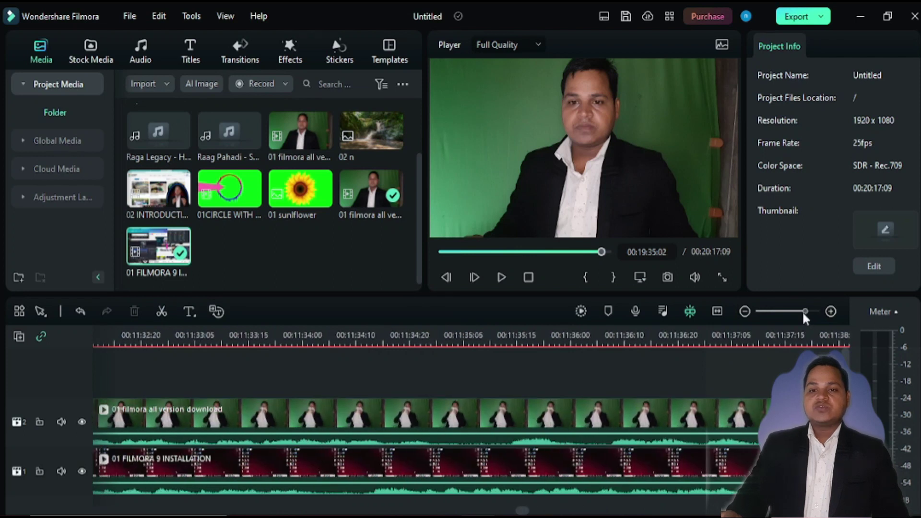
drag(803, 312, 801, 310)
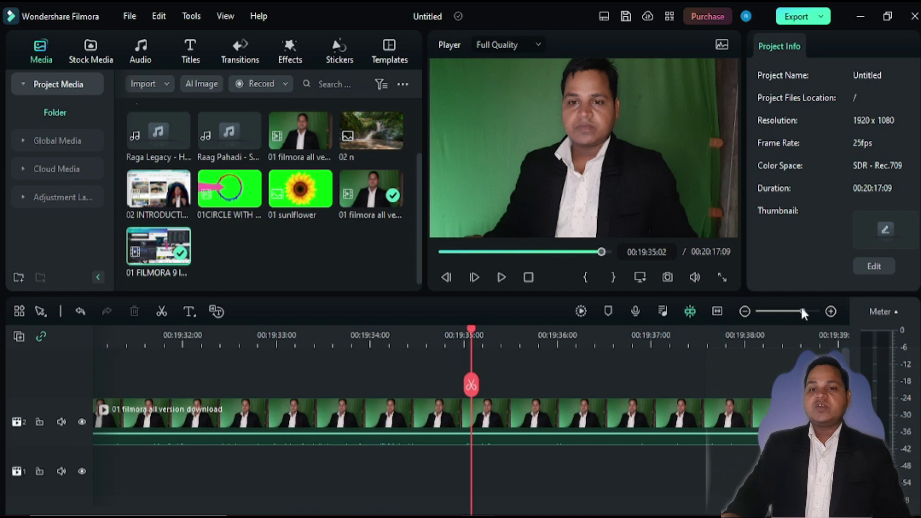
drag(802, 312, 801, 311)
click(716, 311)
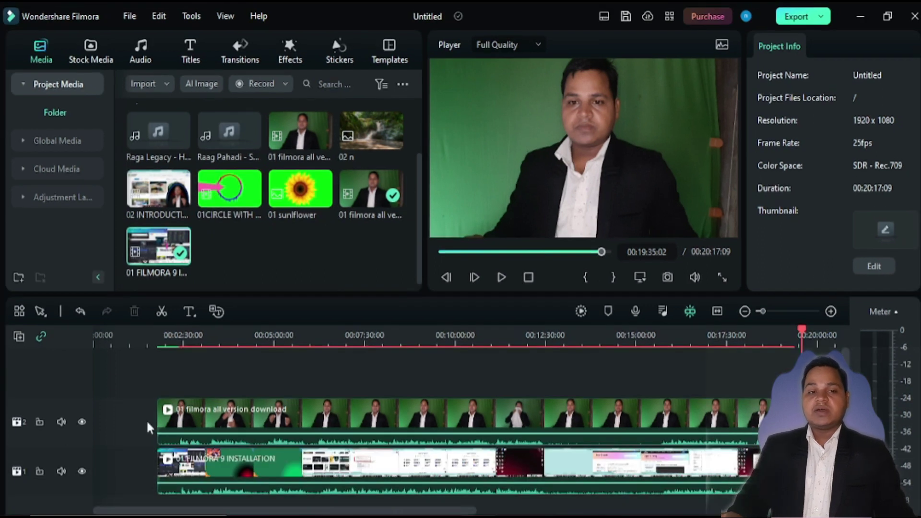
- Remove the empty gap ahead of the two stacked clips so both start at the beginning of the timeline
click(124, 418)
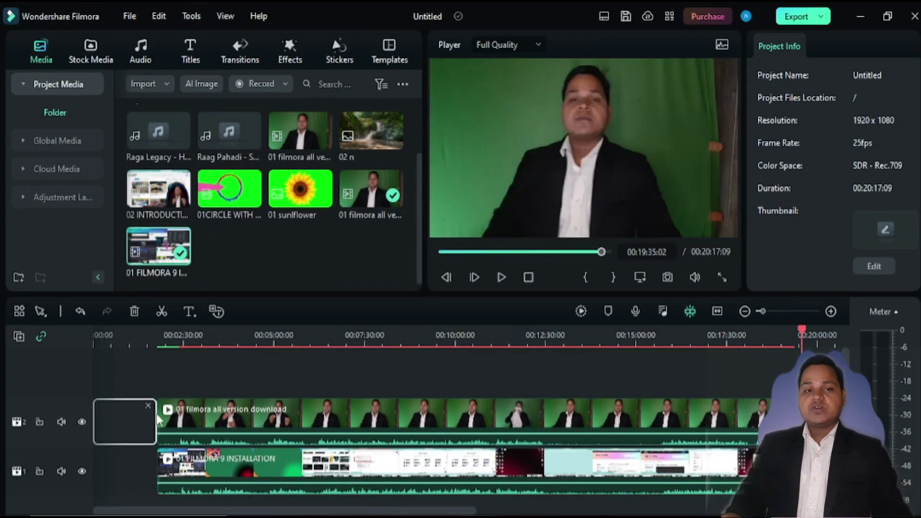
click(148, 408)
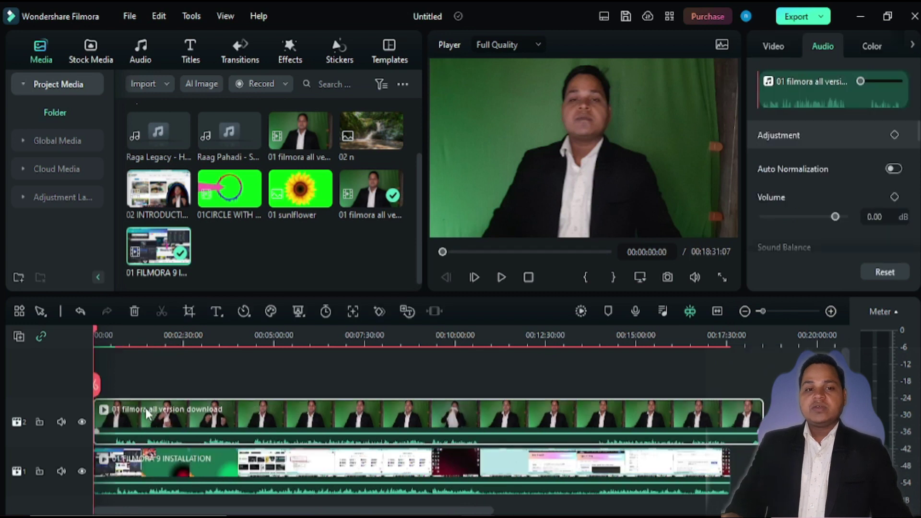
- Raise the volume of 01 filmora all version download to 12 dB and boost the audio of 01 FILMORA 9 INSTALLATION too
scroll(299, 444, down, 1)
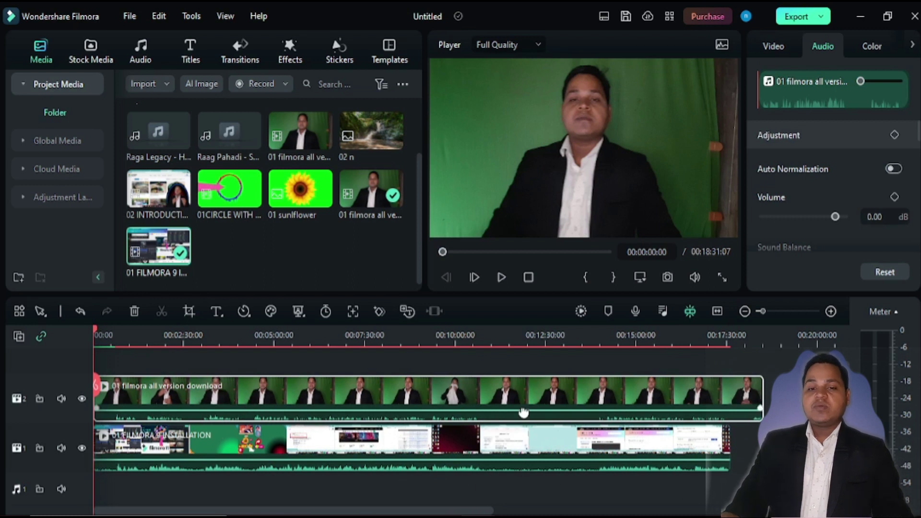
drag(523, 412, 532, 374)
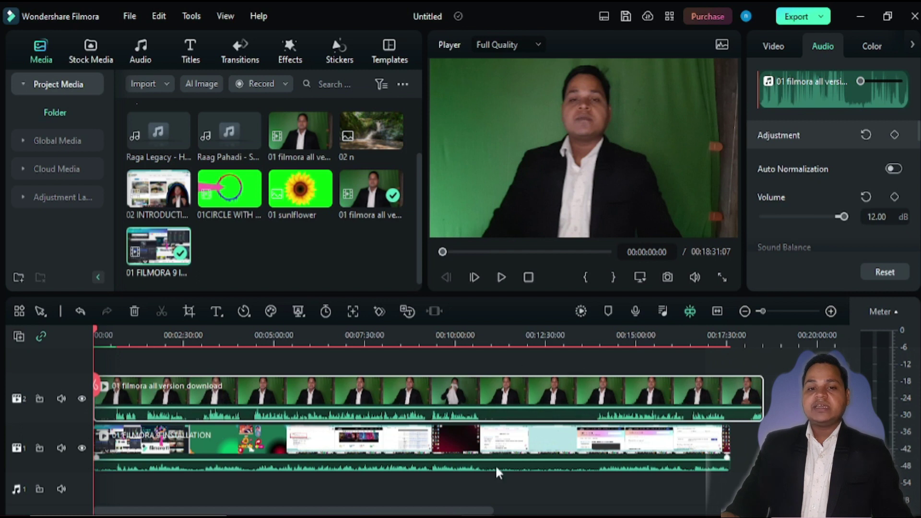
drag(494, 457, 500, 431)
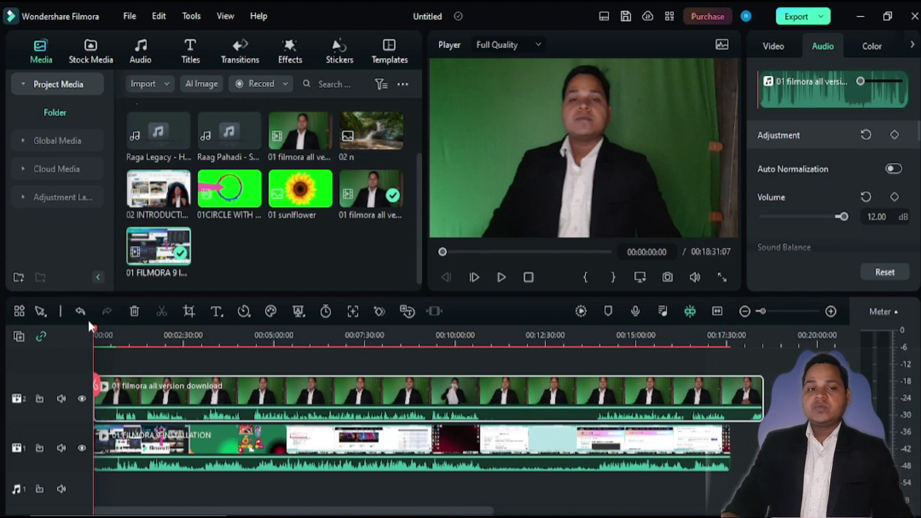
- Shift the upper clip about 3 seconds later so its louder audio starts near 00:14:00, roughly matching the lower clip's waveform
drag(96, 326, 591, 395)
drag(764, 309, 786, 310)
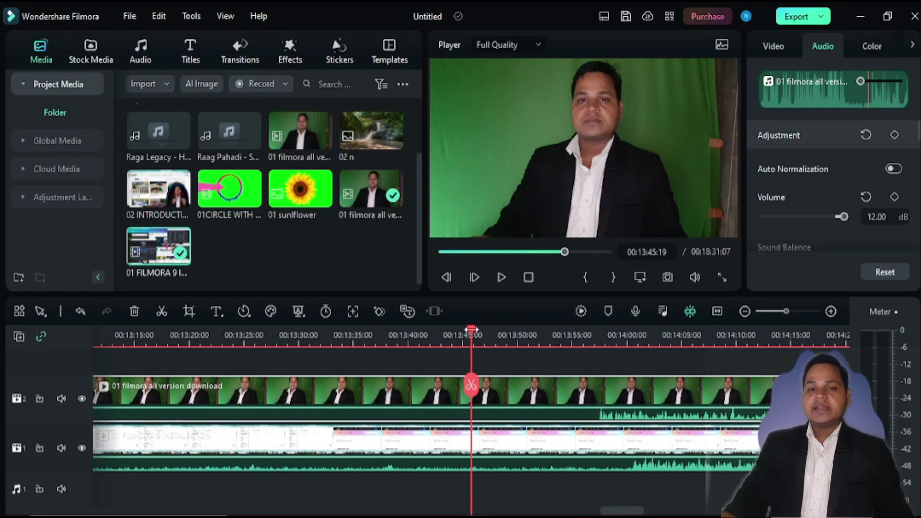
drag(472, 329, 527, 331)
scroll(523, 335, up, 2)
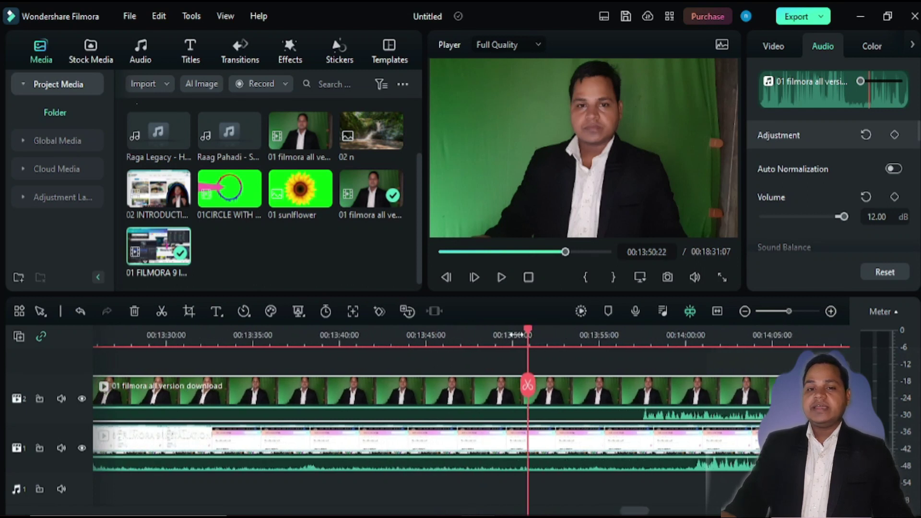
click(559, 335)
click(618, 351)
click(667, 361)
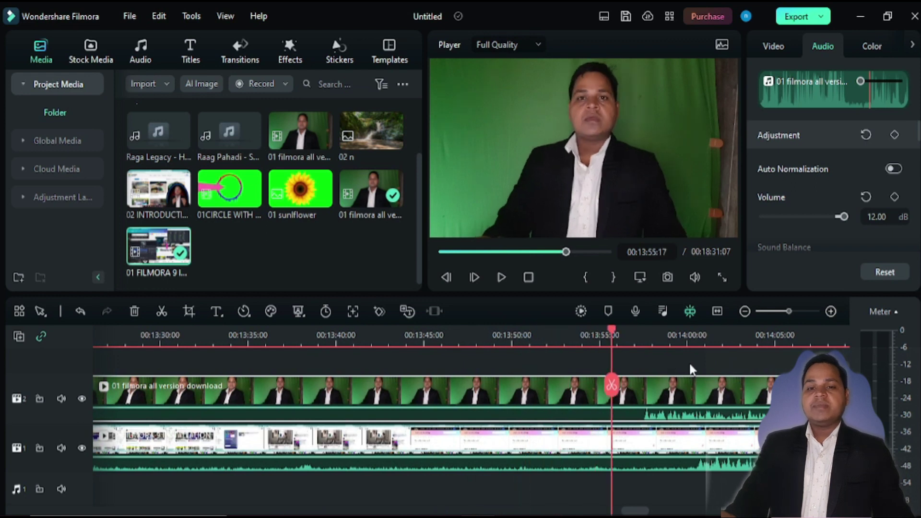
click(700, 364)
drag(788, 313, 795, 317)
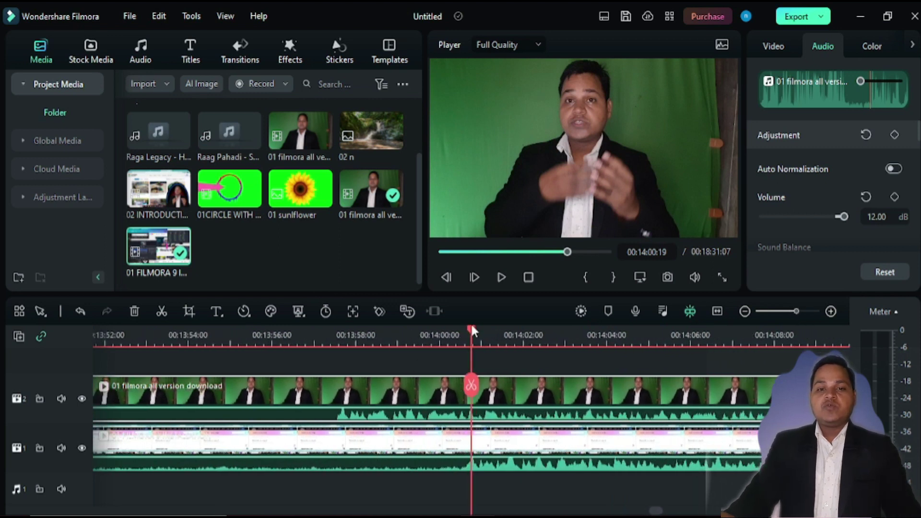
click(451, 330)
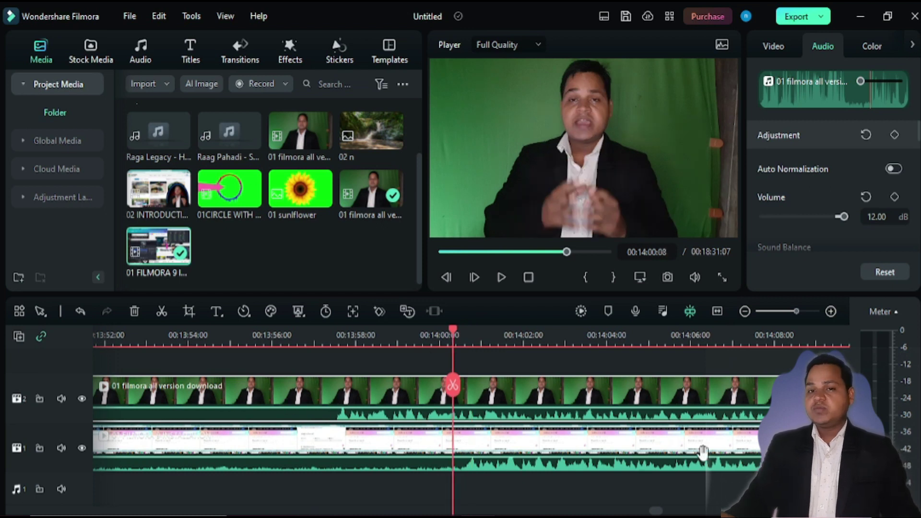
drag(291, 402, 372, 397)
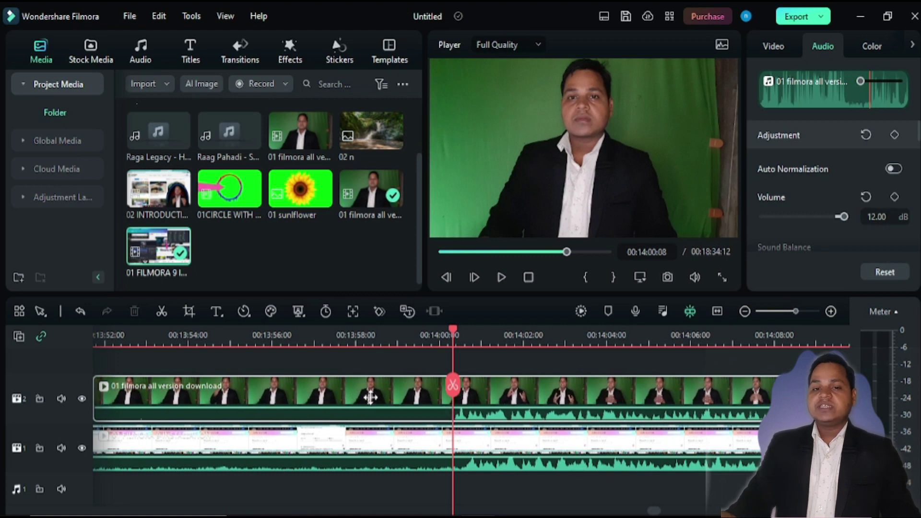
- Fine-tune the upper clip's position by a few frames to the right so its waveform lines up with the lower clip near 00:14:00:10
mouse_move(453, 329)
mouse_down()
mouse_move(471, 329)
mouse_move(449, 330)
mouse_up()
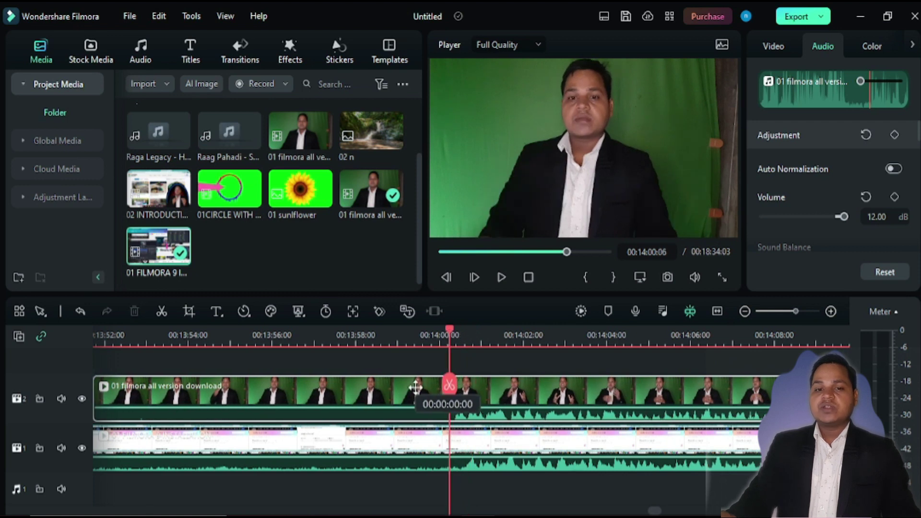
drag(448, 327, 465, 329)
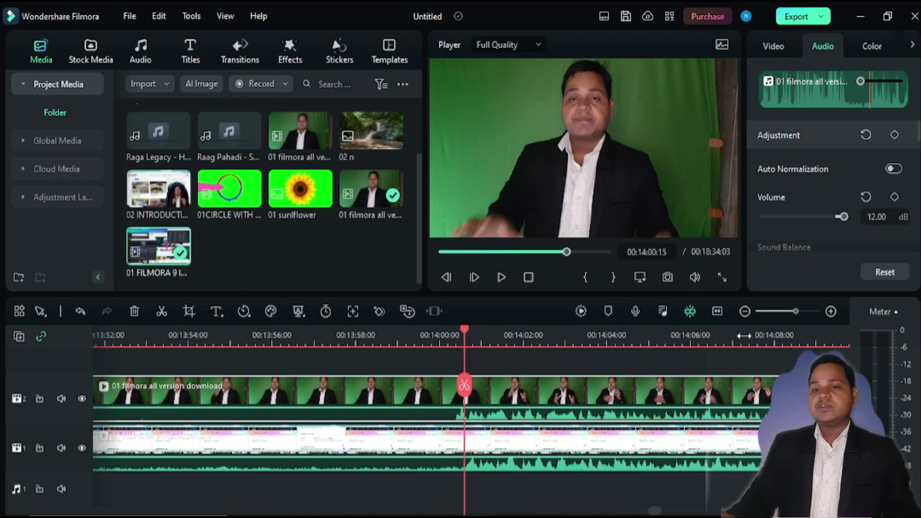
drag(796, 311, 806, 307)
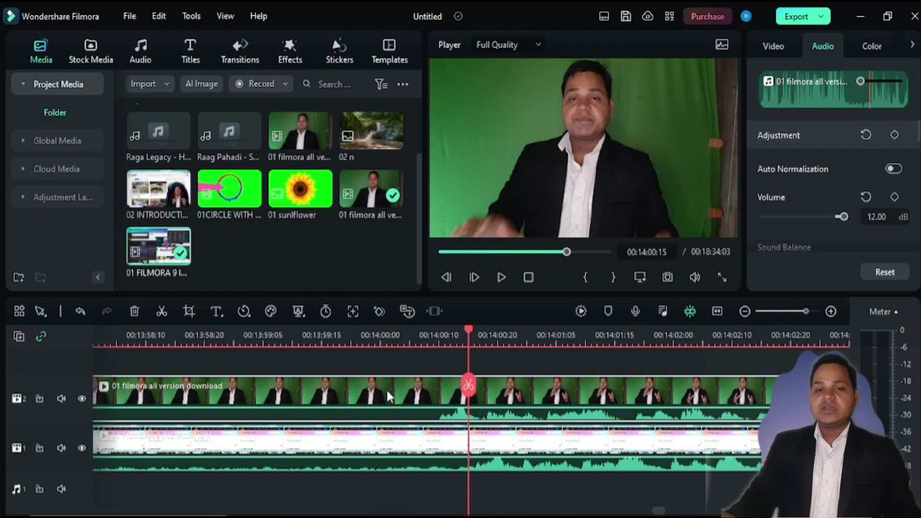
drag(404, 390, 433, 391)
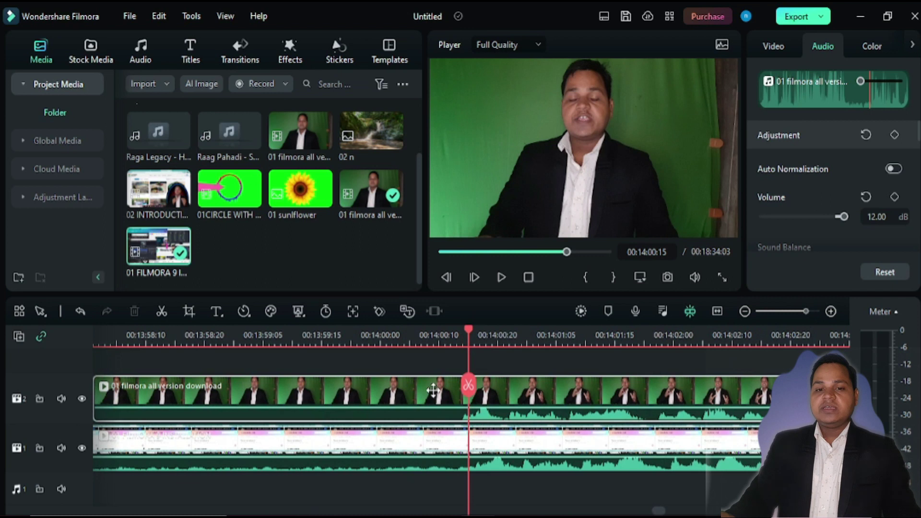
click(462, 328)
click(440, 328)
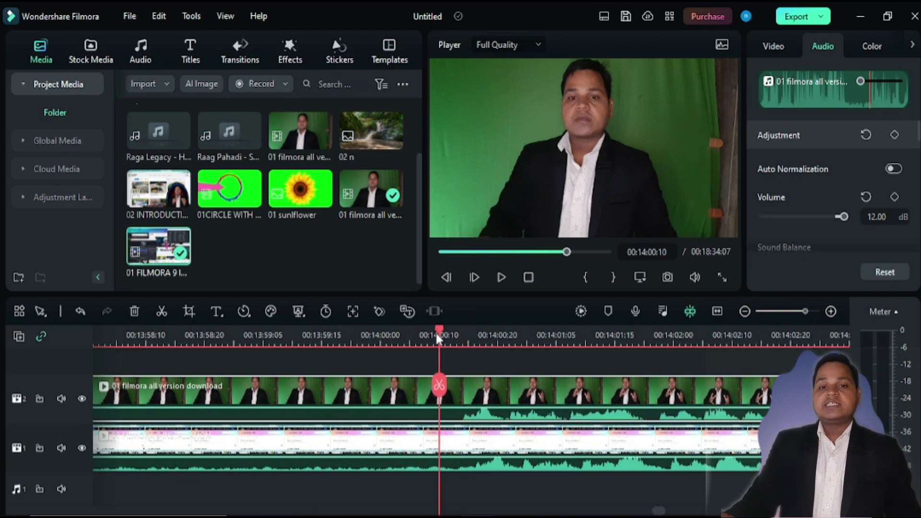
- Examine both clips' waveforms across the project and locate where the louder audio begins, just before 00:14:00
drag(805, 310, 762, 311)
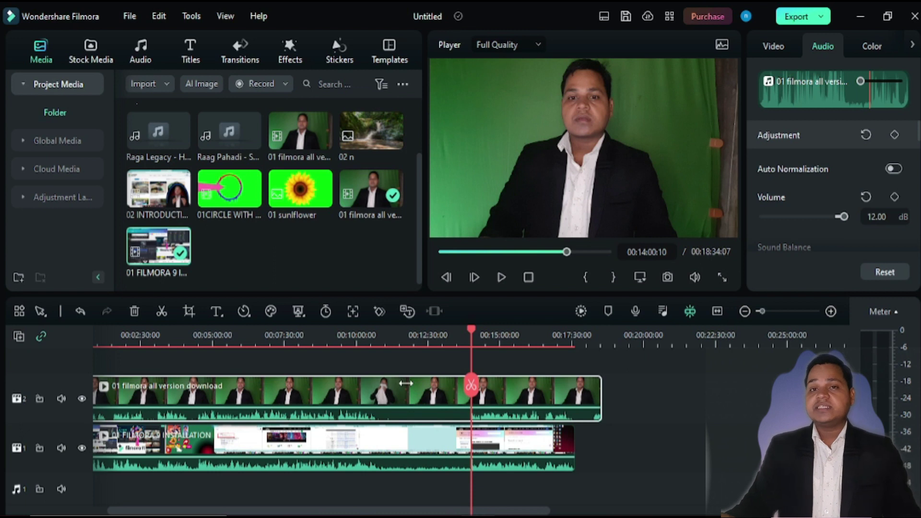
click(394, 452)
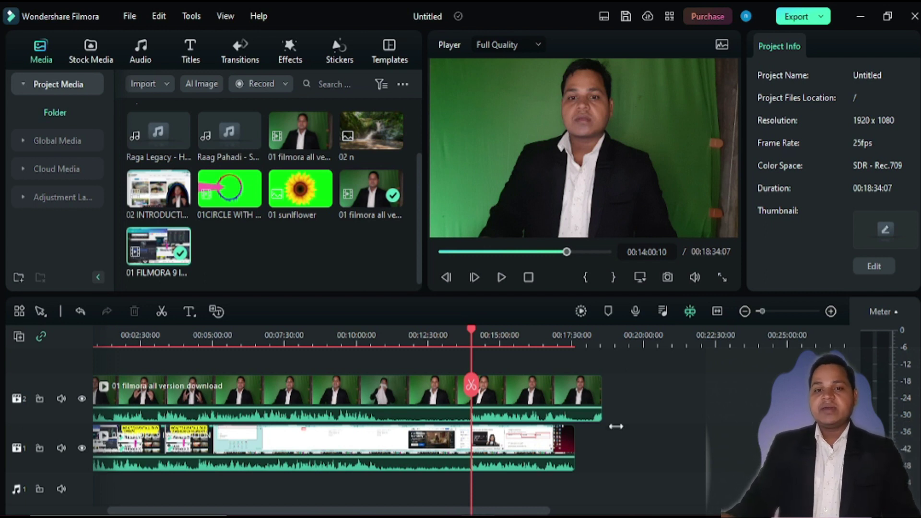
click(523, 390)
click(459, 331)
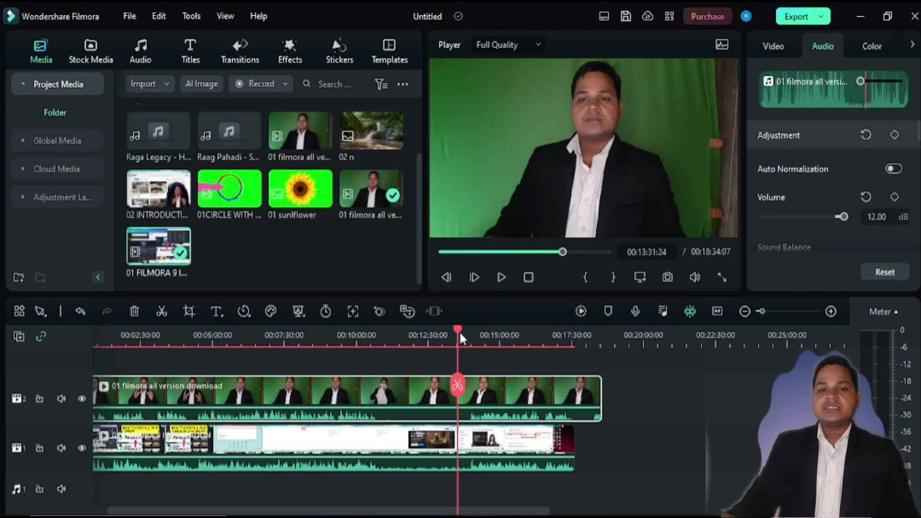
mouse_move(459, 331)
mouse_down()
mouse_move(475, 331)
mouse_move(456, 331)
mouse_up()
drag(759, 309, 780, 311)
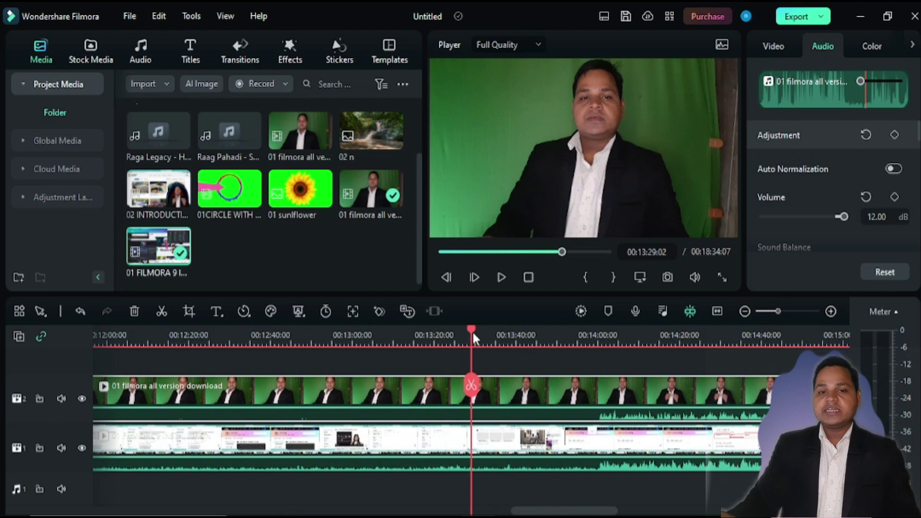
click(505, 332)
click(551, 333)
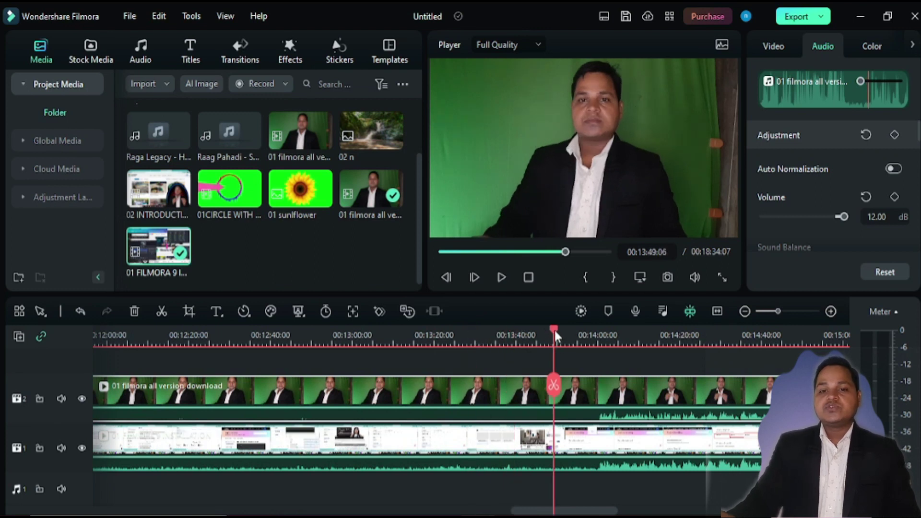
drag(555, 330, 580, 335)
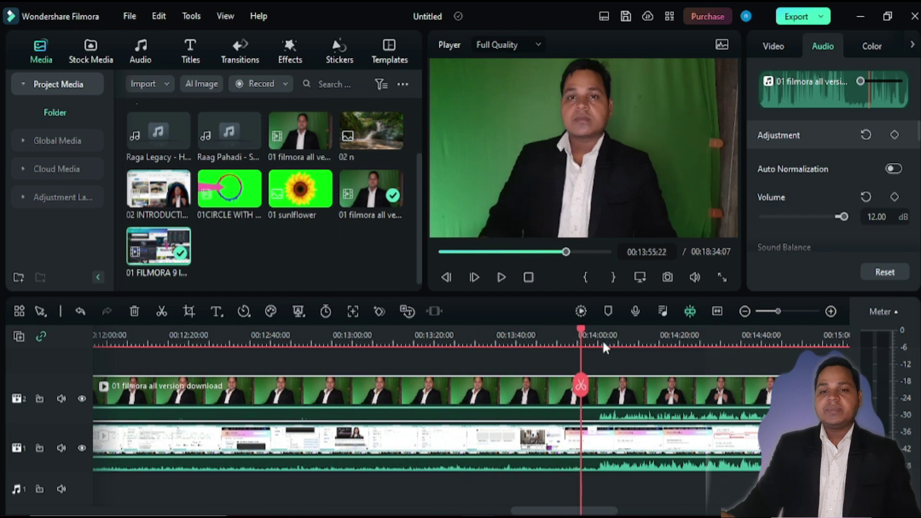
click(601, 340)
click(588, 339)
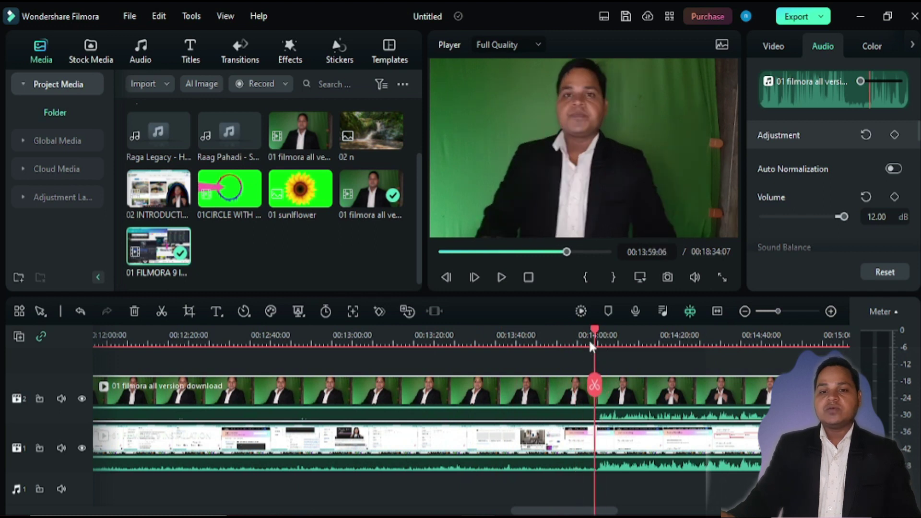
click(592, 330)
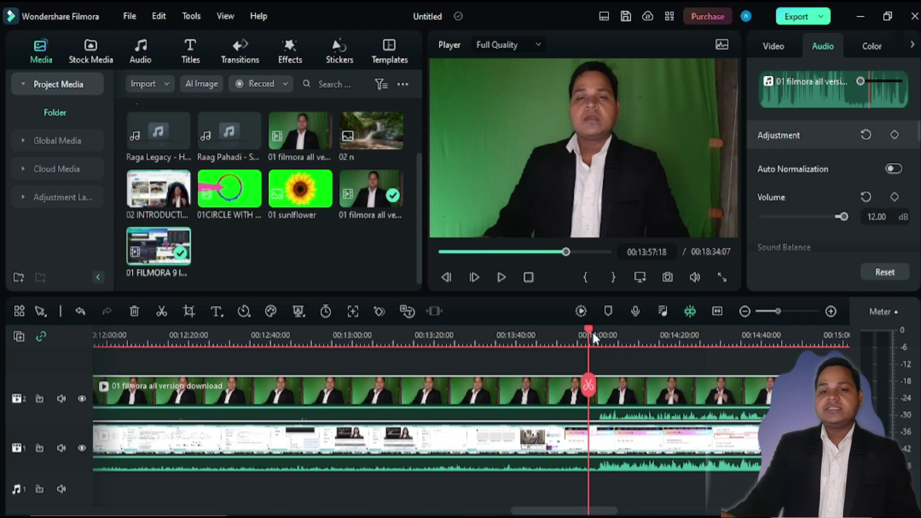
- Split both clips at 00:14:00:04 and delete the parts before the cut, with the remaining clips starting at the timeline's beginning
drag(778, 311, 785, 311)
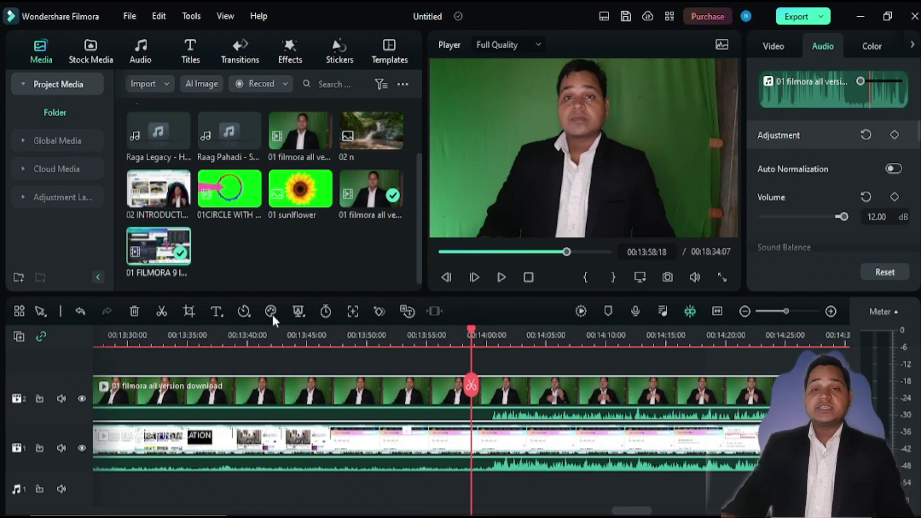
key(Down)
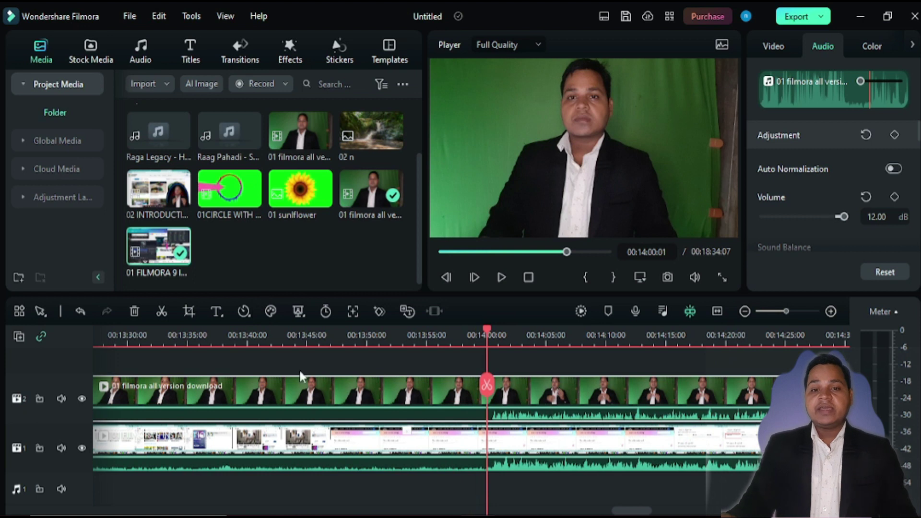
drag(487, 330, 485, 337)
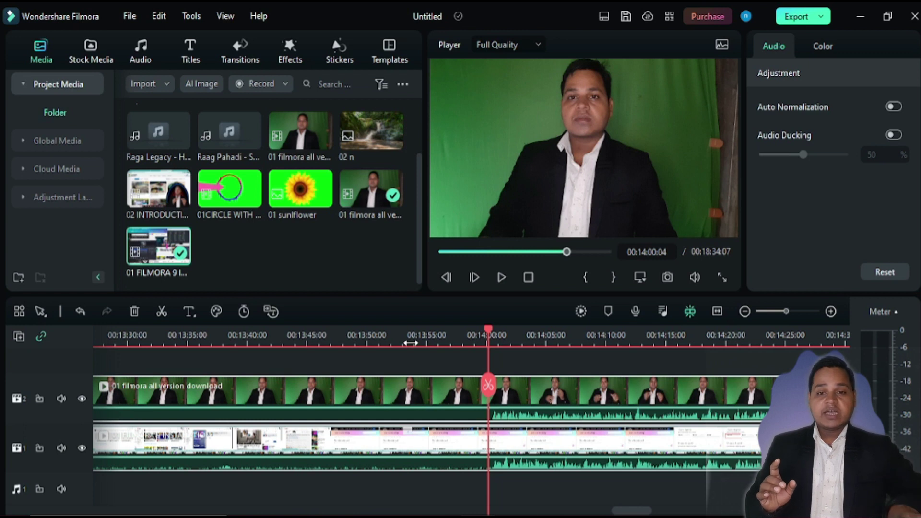
key(ctrl+b)
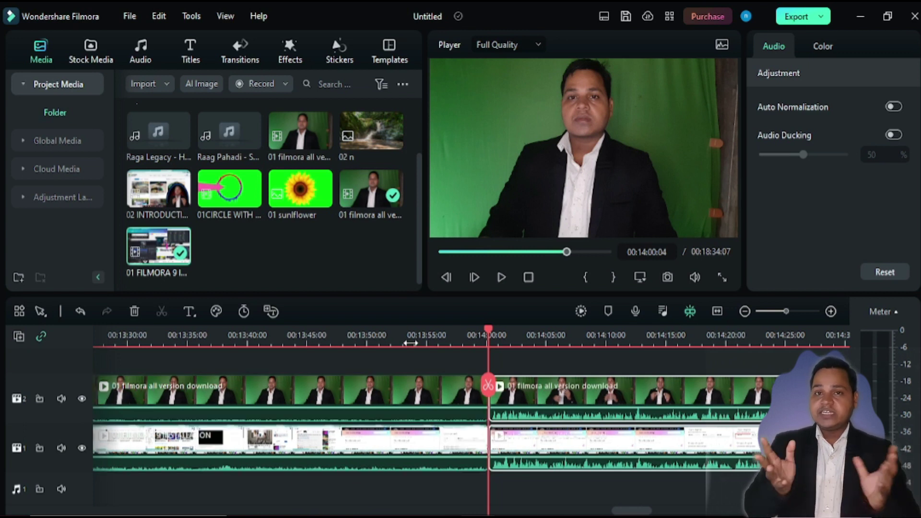
click(378, 399)
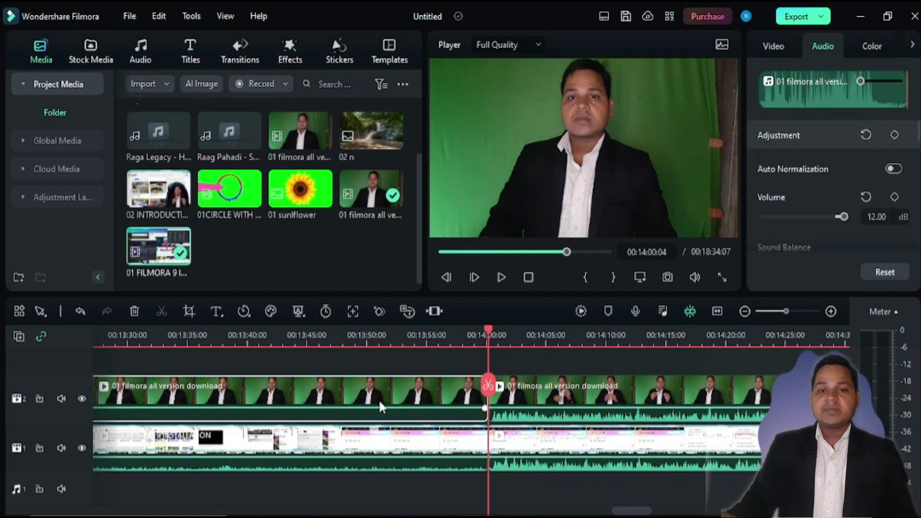
click(367, 453)
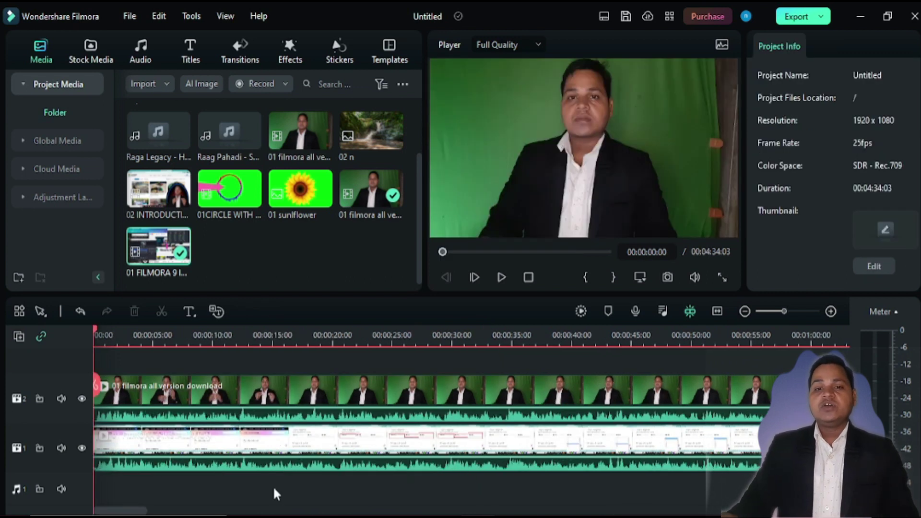
- Play the trimmed clips from the start for about 8 seconds and pause the preview
key(space)
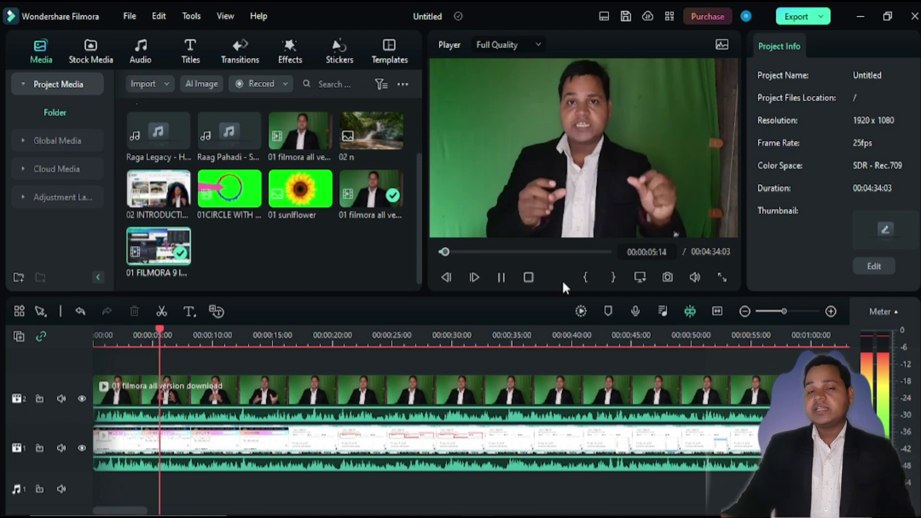
key(space)
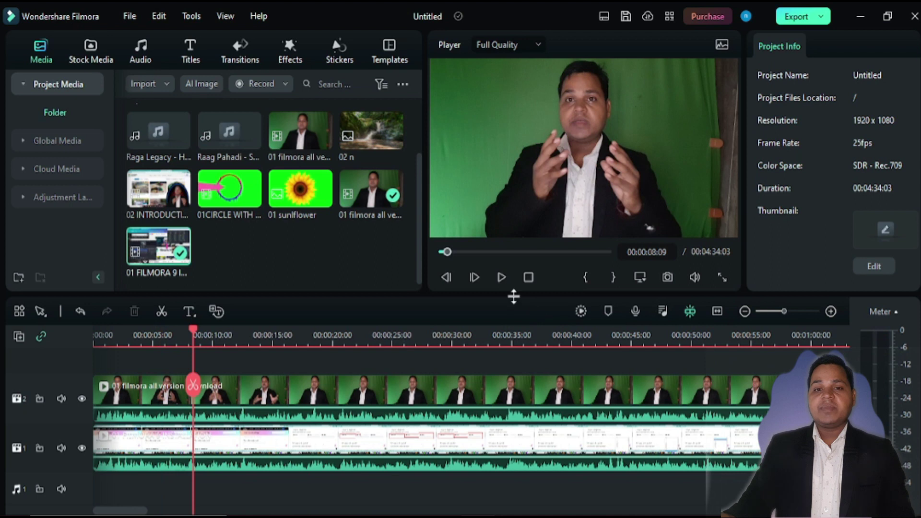
- Set the preview's playback quality to 1/4 and move the playhead to about 00:00:09:21
click(641, 276)
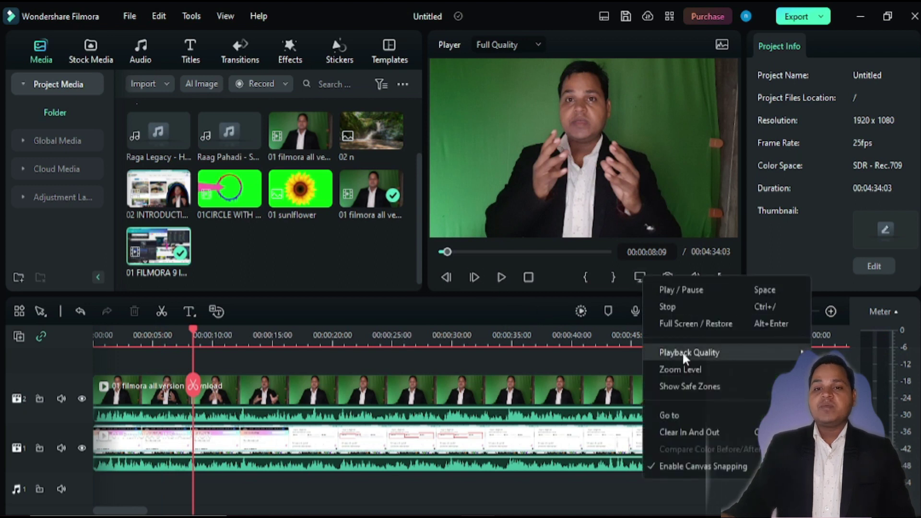
mouse_move(681, 352)
click(545, 387)
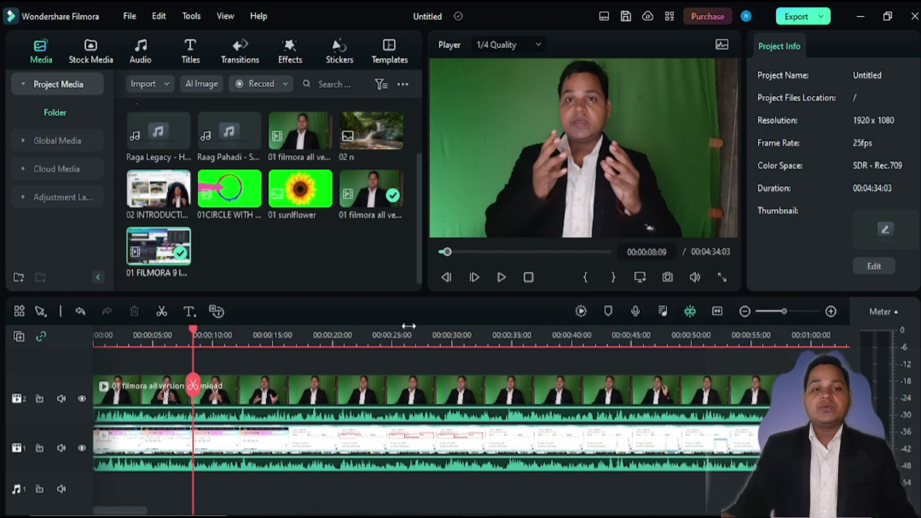
click(211, 332)
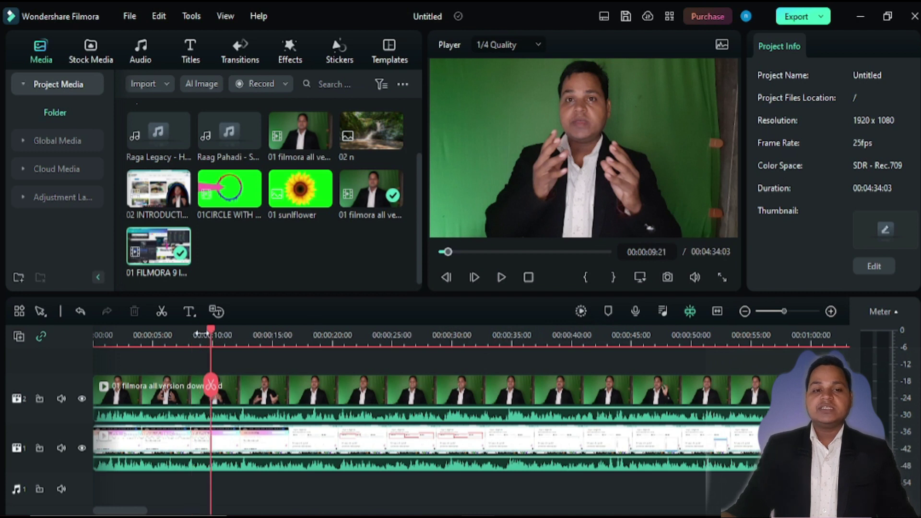
- Split both stacked clips at 00:00:31:06 and delete everything after the cut
drag(212, 329, 467, 362)
click(458, 386)
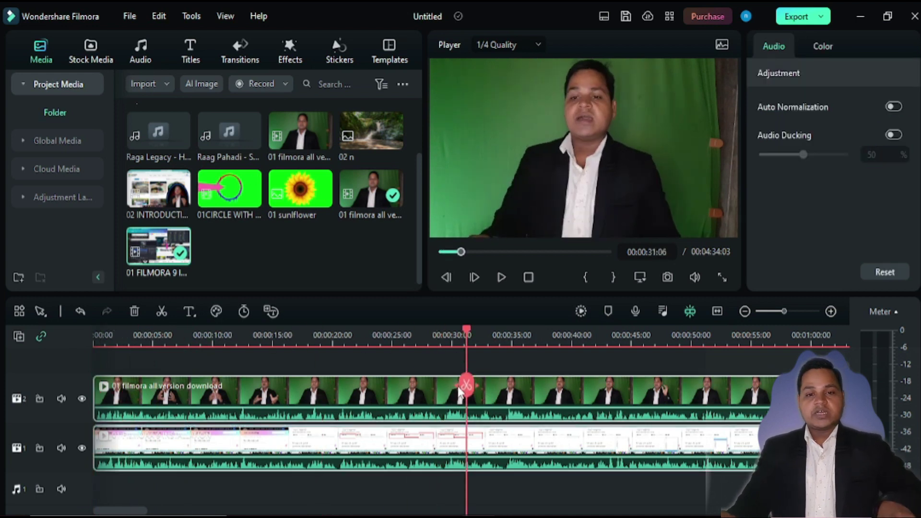
click(466, 385)
key(Delete)
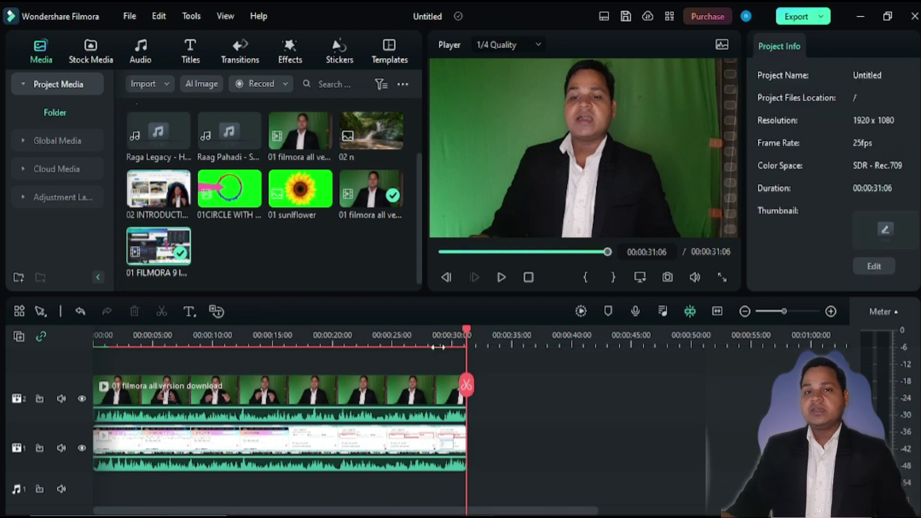
- Split both clips at 00:00:22:15 and delete the parts after the cut
drag(467, 336, 364, 339)
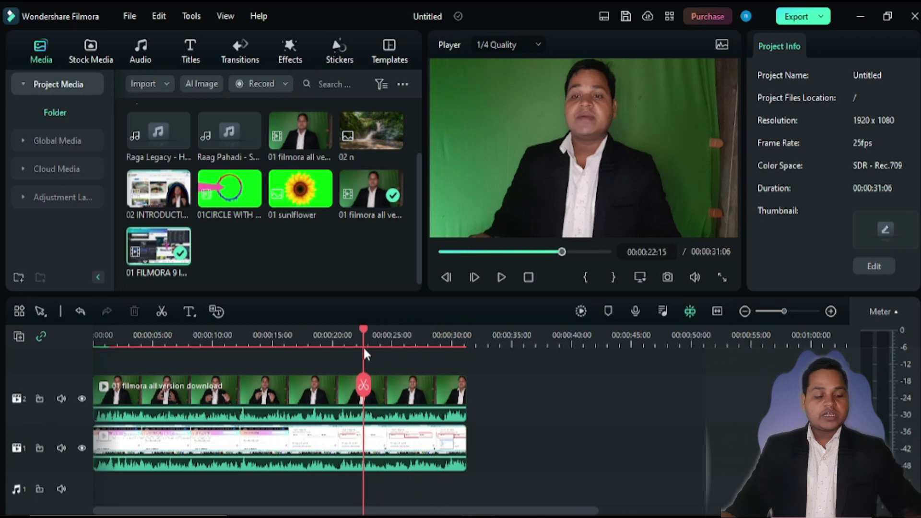
key(ctrl+a)
key(ctrl+b)
key(Delete)
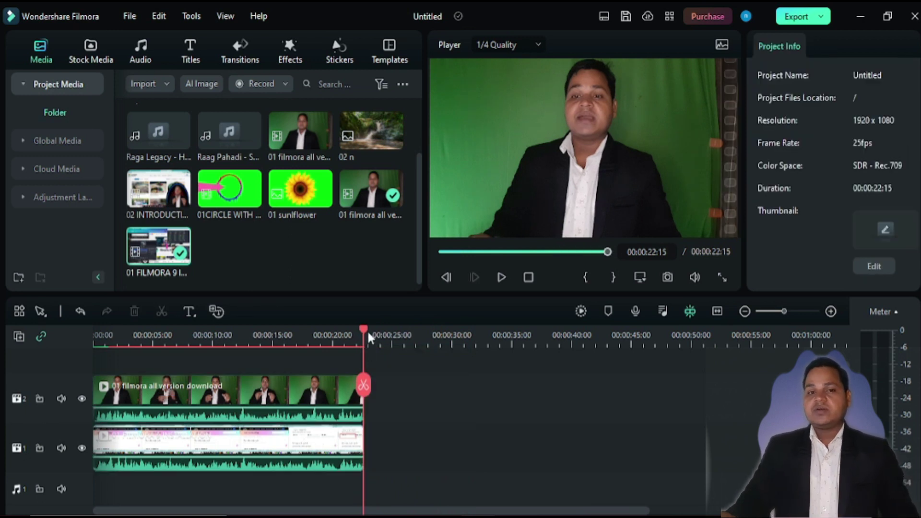
- Render the timeline preview and play it from the start to 00:00:15:05, briefly collapsing the audio meter during playback
drag(364, 327, 9, 374)
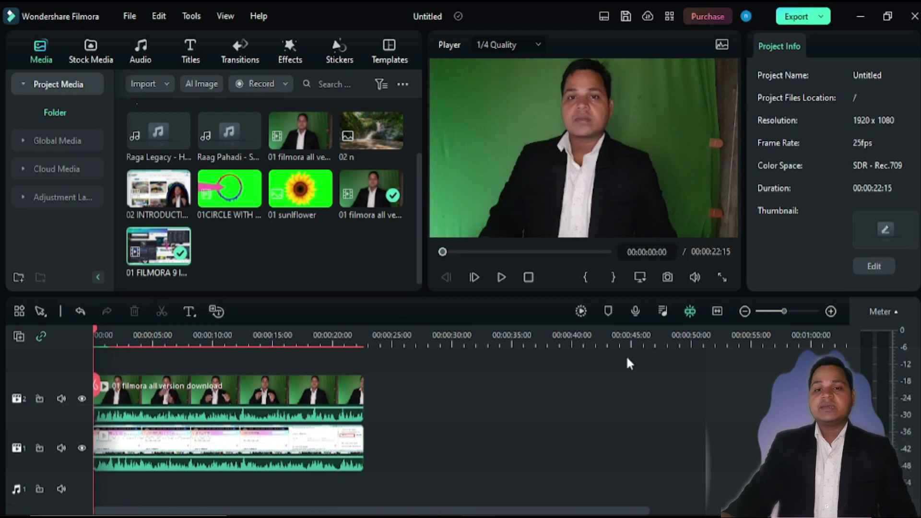
click(579, 312)
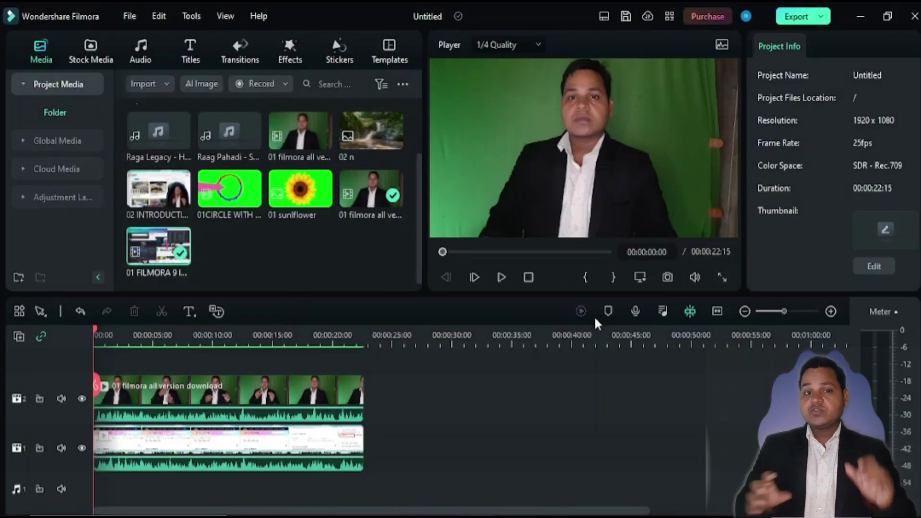
key(space)
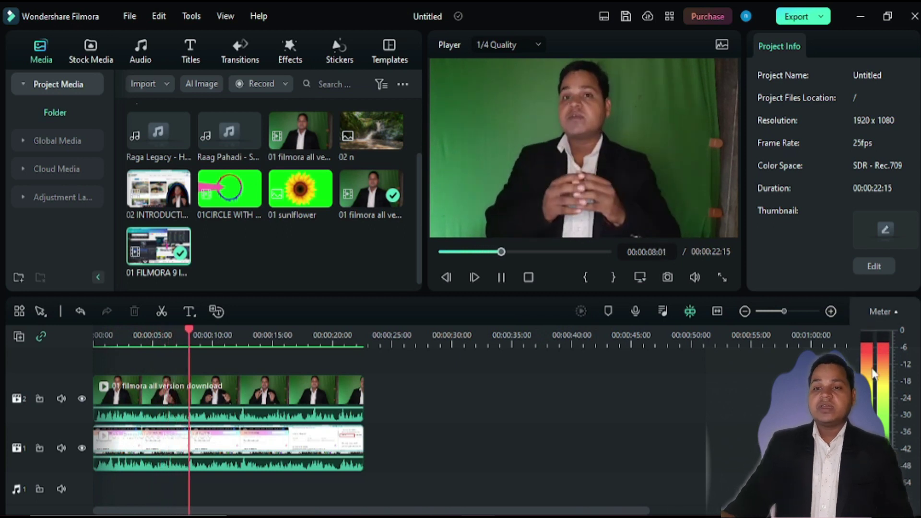
click(893, 311)
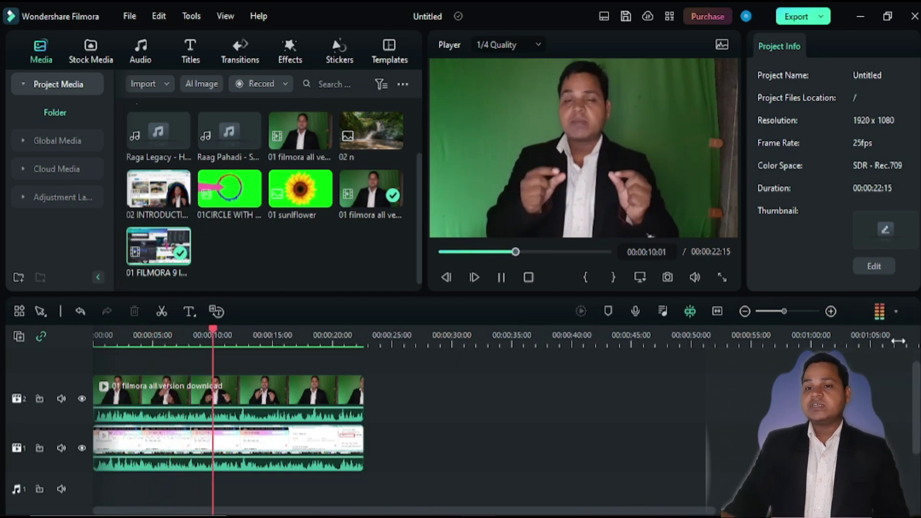
click(894, 311)
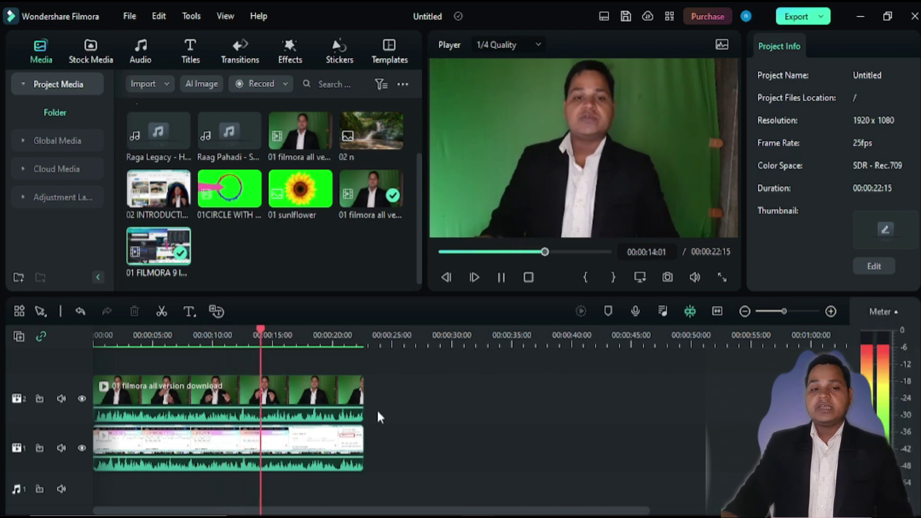
key(space)
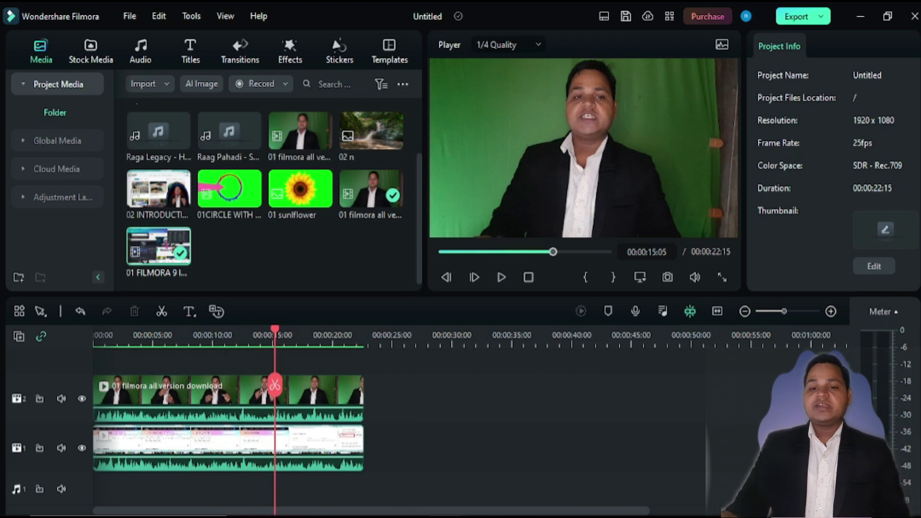
- Crop the presenter clip on the upper track with a Custom ratio, cutting off the strips beside the presenter on both sides
drag(689, 59, 741, 258)
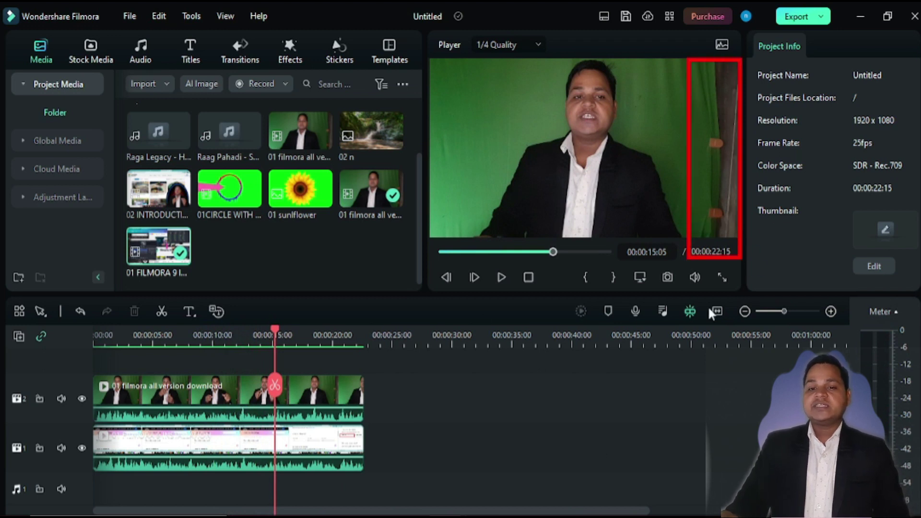
click(226, 392)
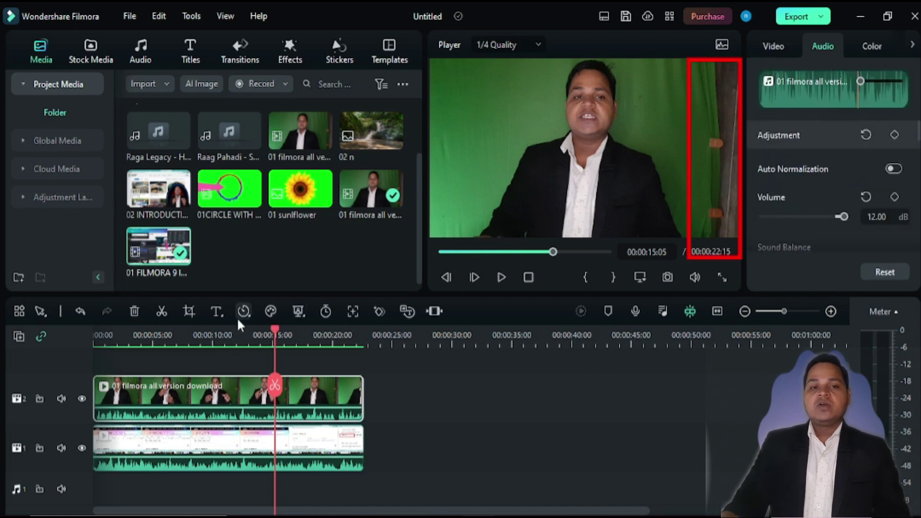
click(188, 311)
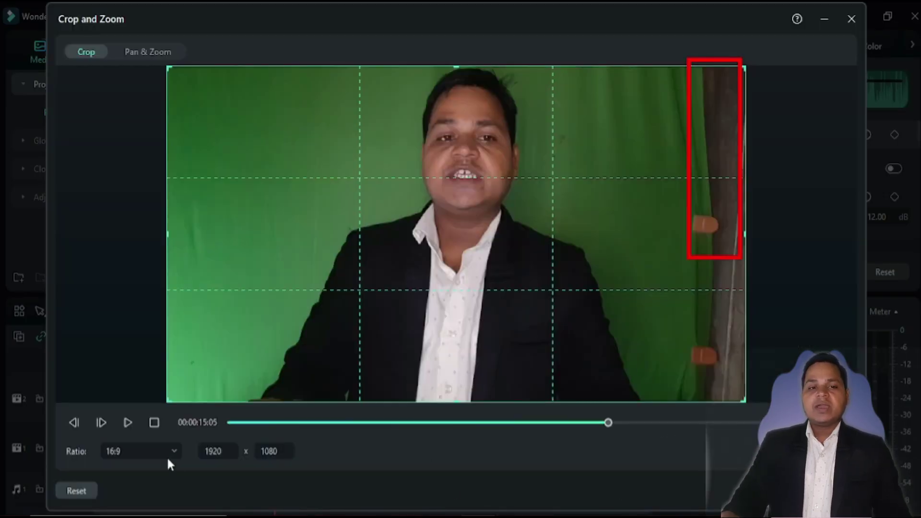
click(114, 449)
click(113, 427)
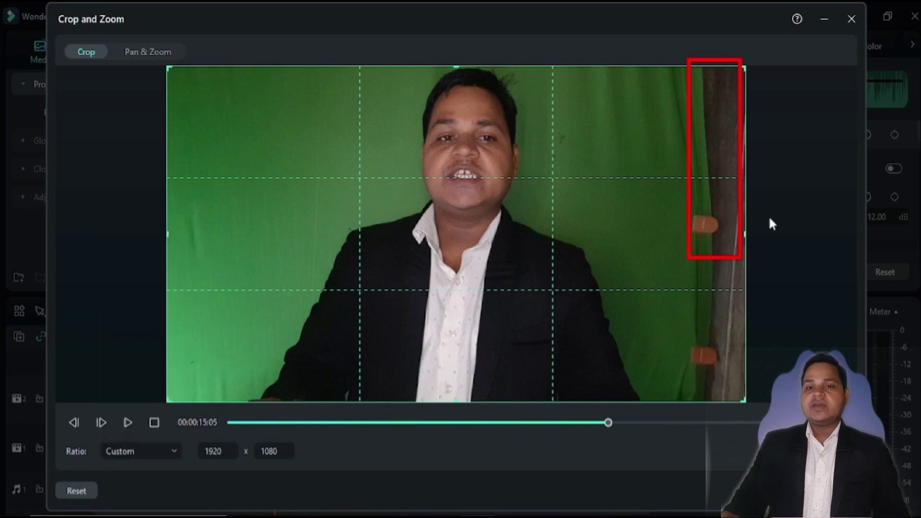
drag(743, 236, 649, 237)
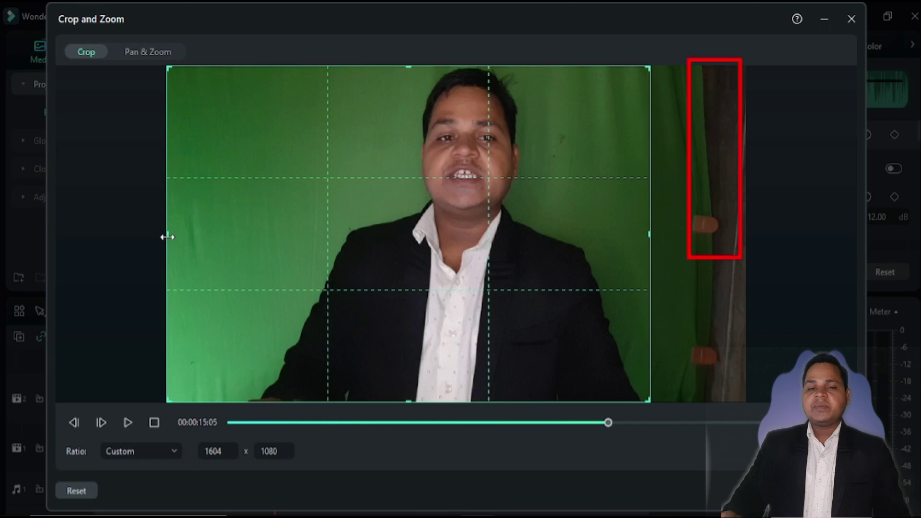
drag(167, 239, 245, 263)
key(Return)
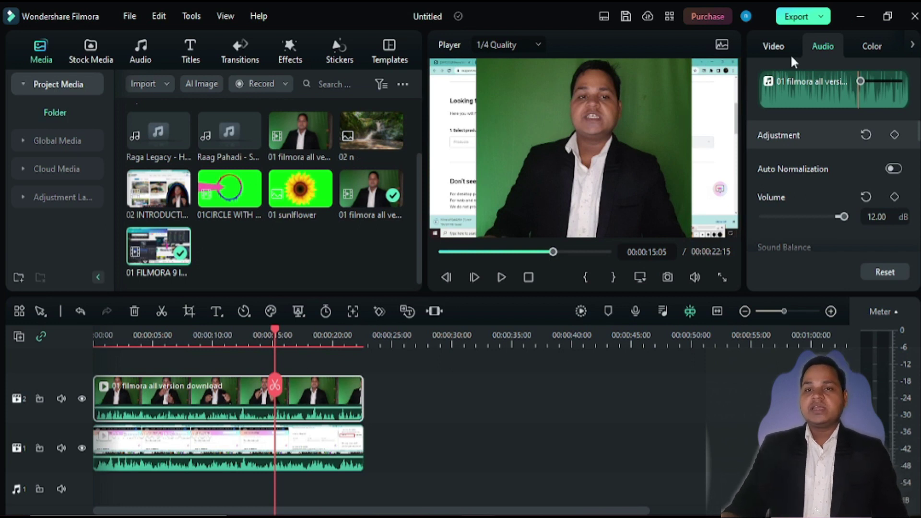
- Enable AI Portrait on the cropped presenter clip to remove its green background
click(772, 45)
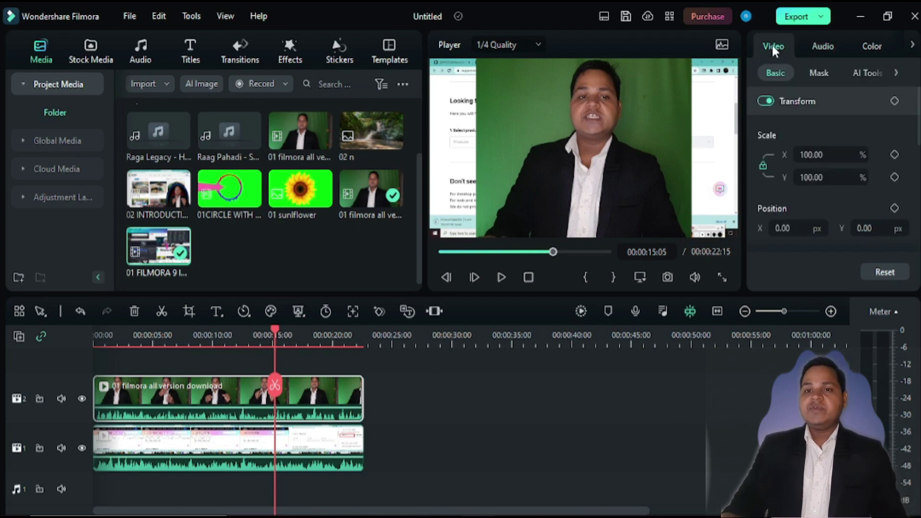
click(870, 73)
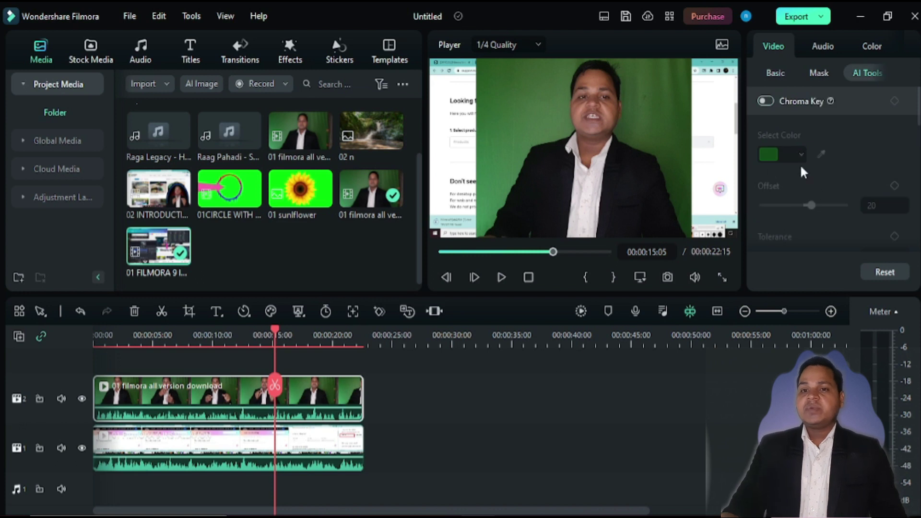
scroll(810, 177, down, 1)
scroll(810, 174, down, 2)
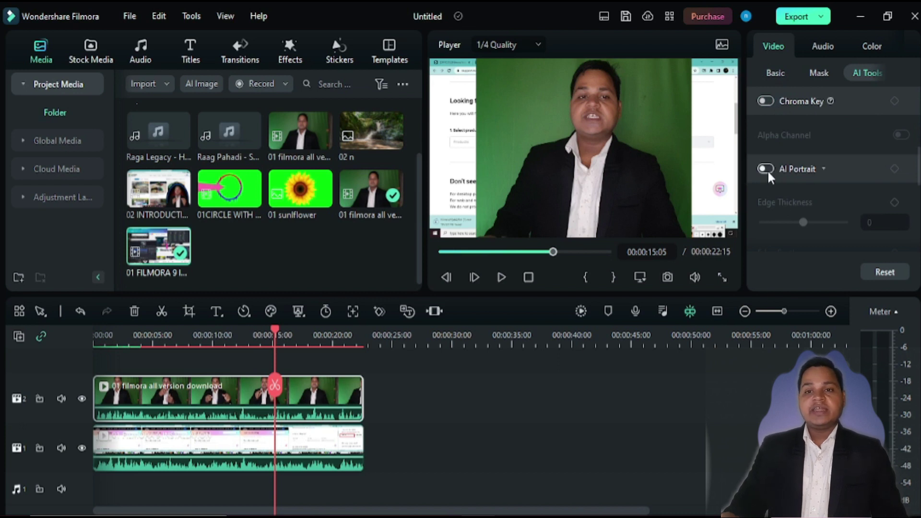
click(765, 169)
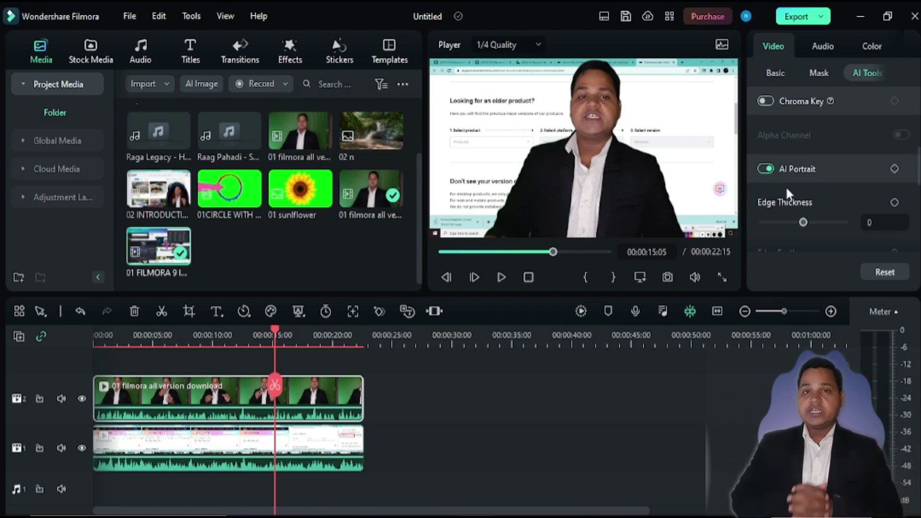
- Try Chroma Key in place of AI Portrait on the presenter clip, and switch back to AI Portrait
click(765, 166)
scroll(800, 189, up, 2)
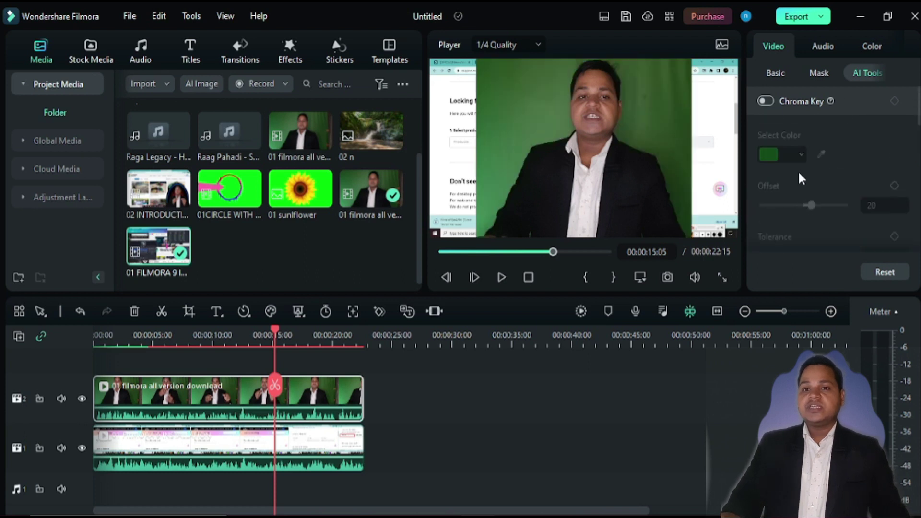
click(769, 99)
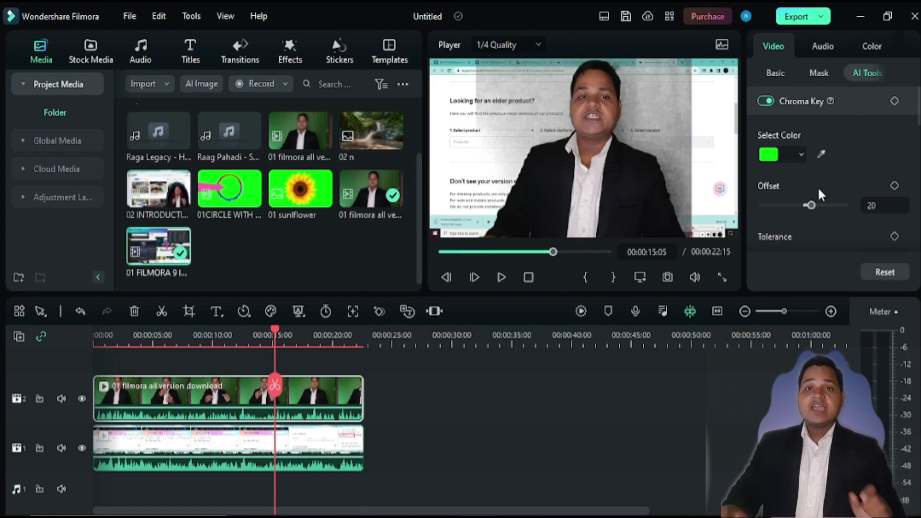
click(765, 100)
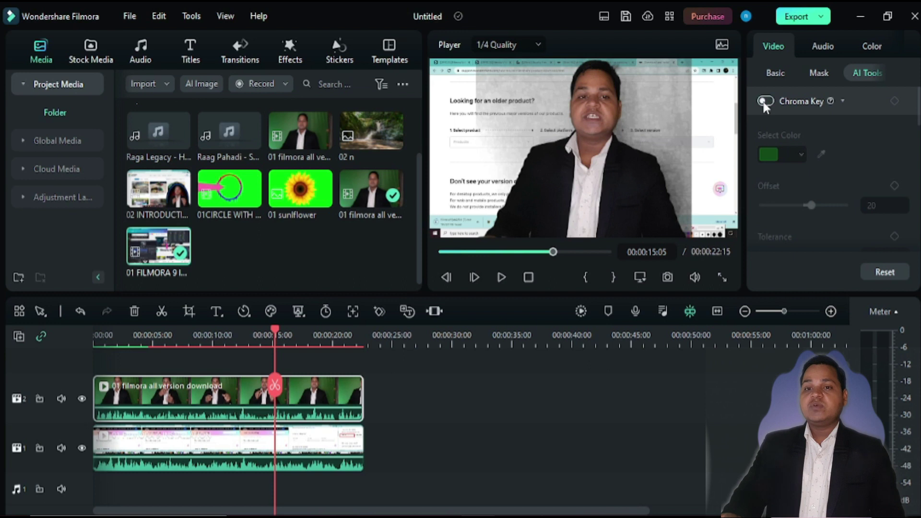
scroll(801, 184, down, 4)
scroll(763, 225, down, 2)
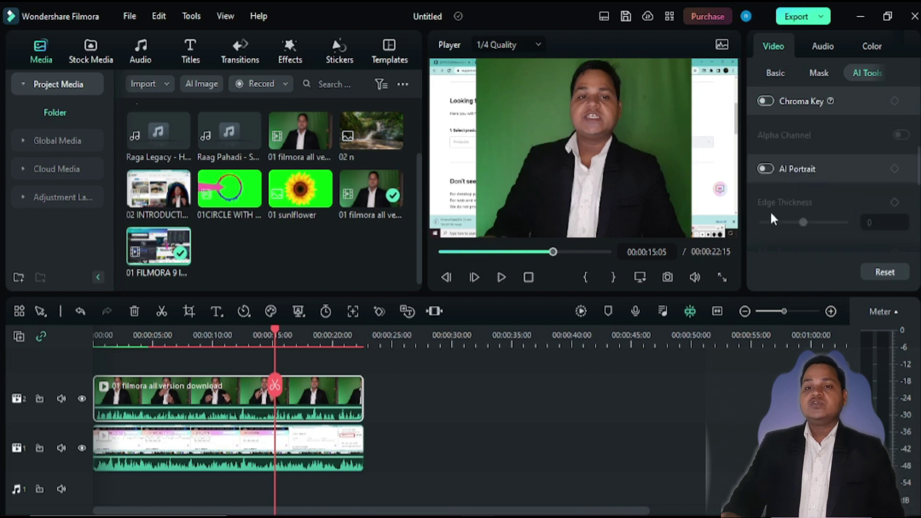
click(767, 168)
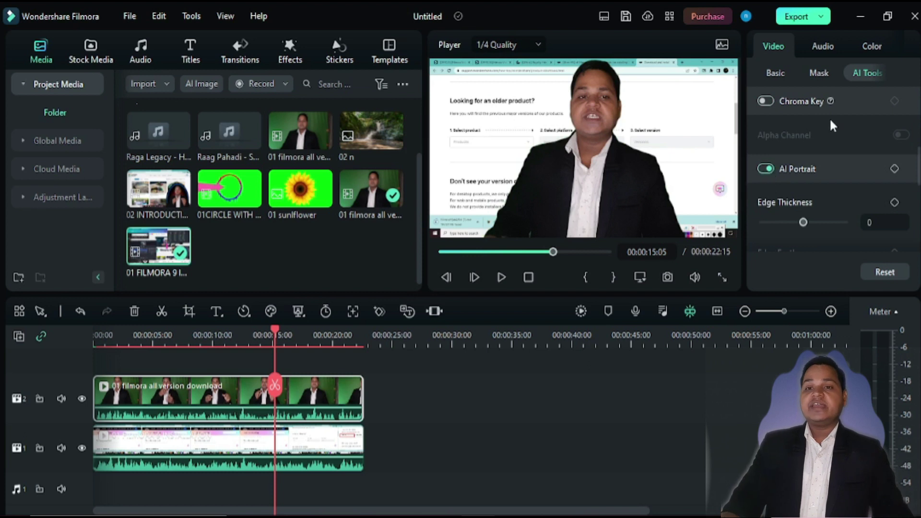
scroll(829, 120, down, 1)
scroll(810, 145, up, 2)
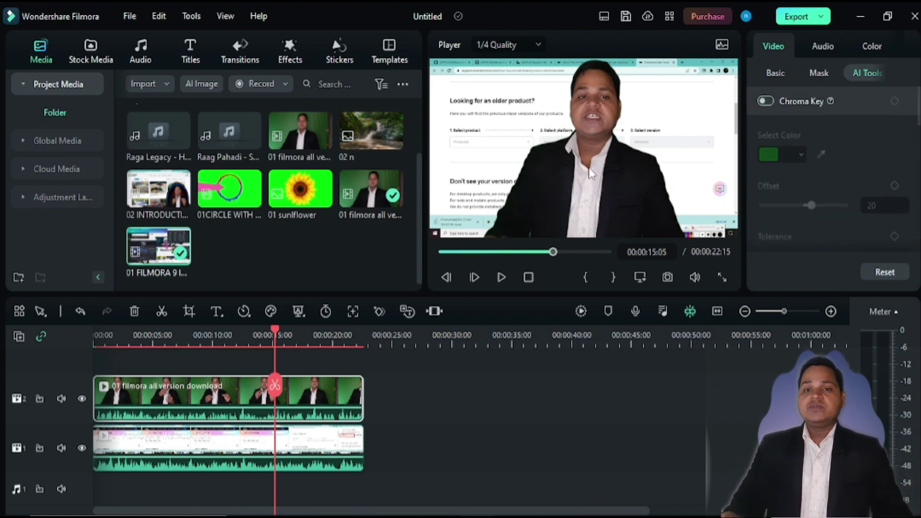
- Scale the presenter cutout down to a bit over half size and place it in the lower-right corner of the video frame
key(Escape)
click(569, 132)
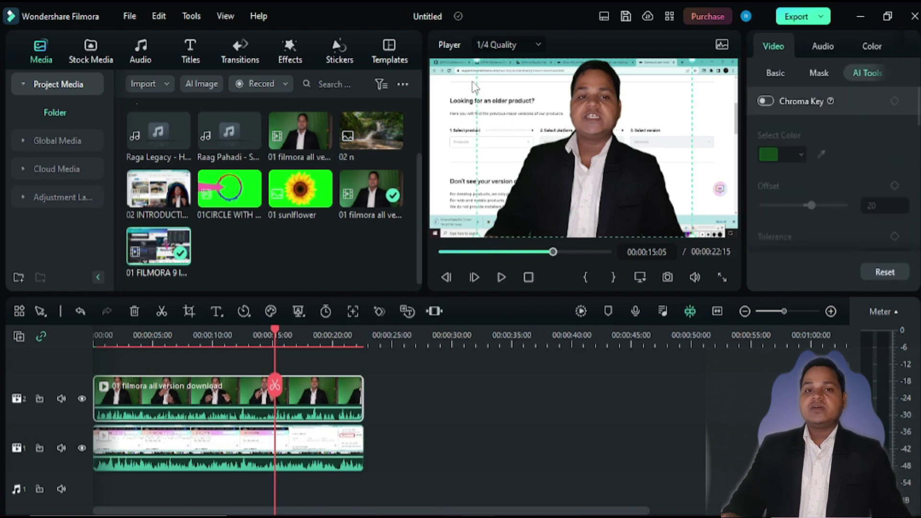
drag(482, 63, 566, 133)
drag(643, 210, 702, 211)
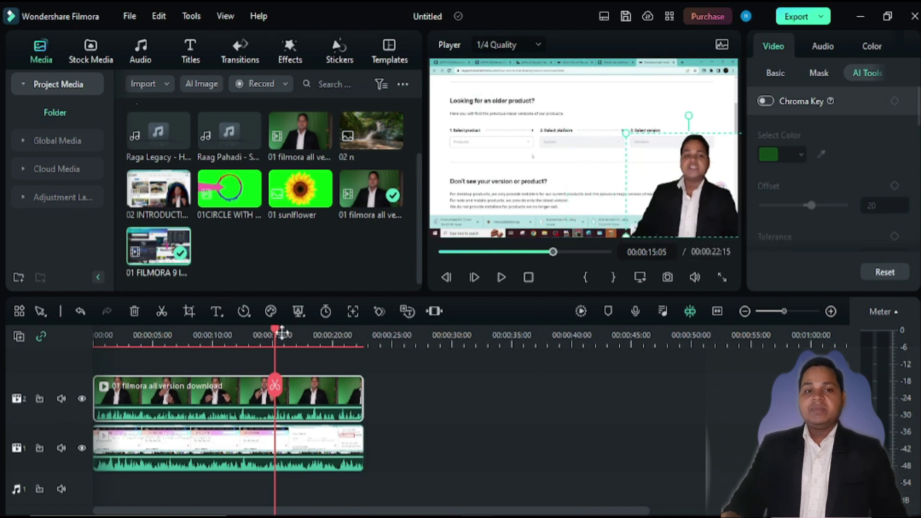
- Play the composited clips from the start for about 6 seconds and render part of the timeline preview, cancelling the render midway
drag(277, 331, 95, 335)
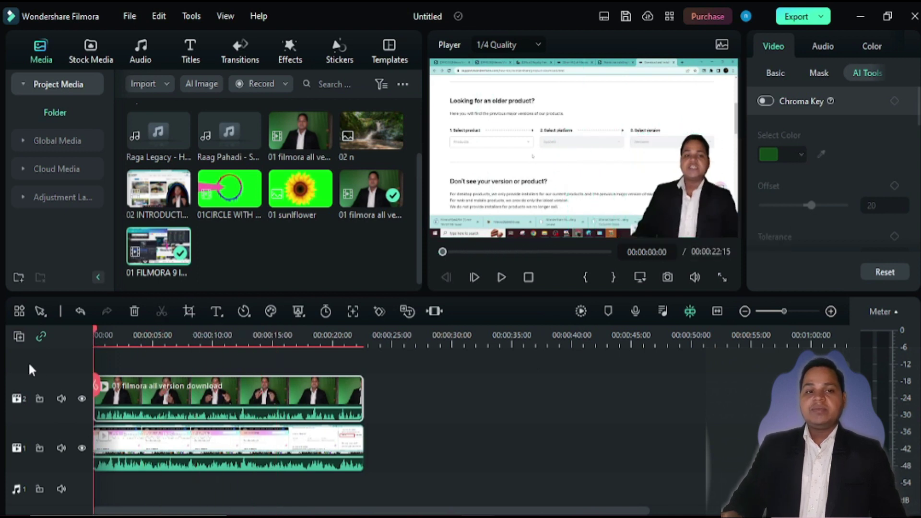
key(space)
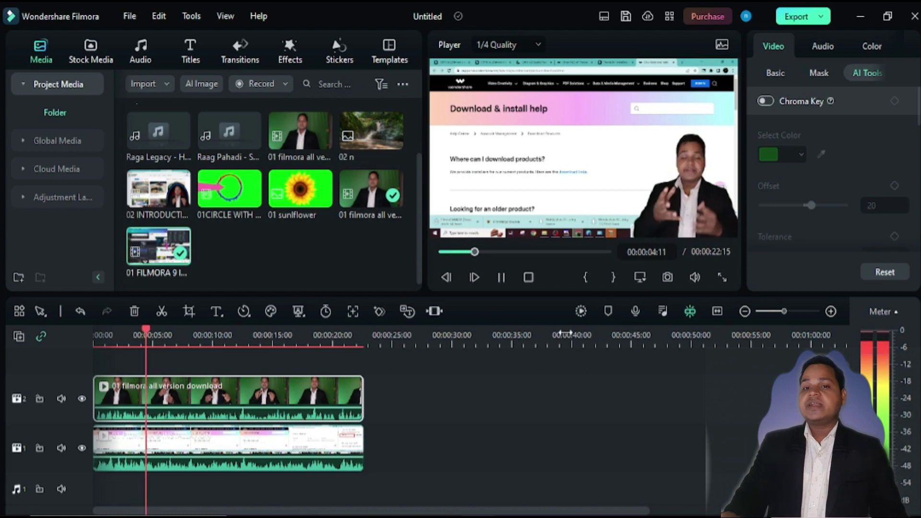
click(580, 311)
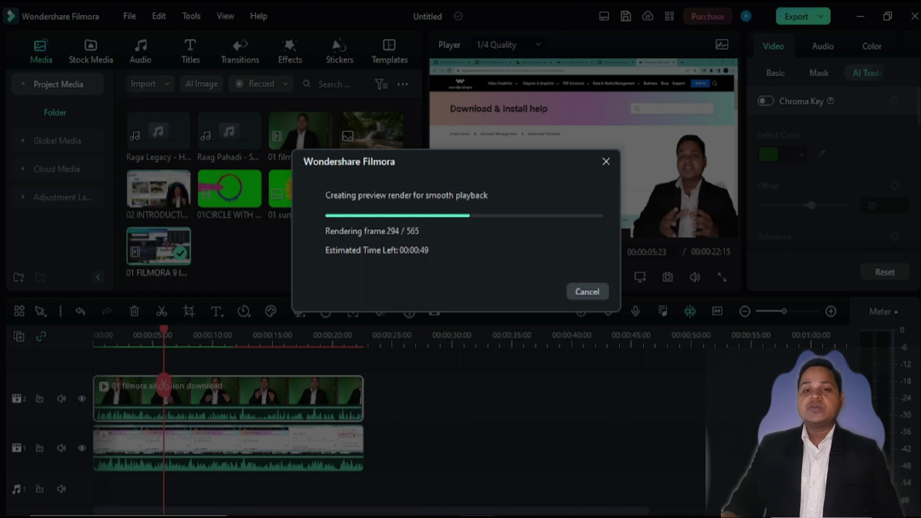
click(585, 297)
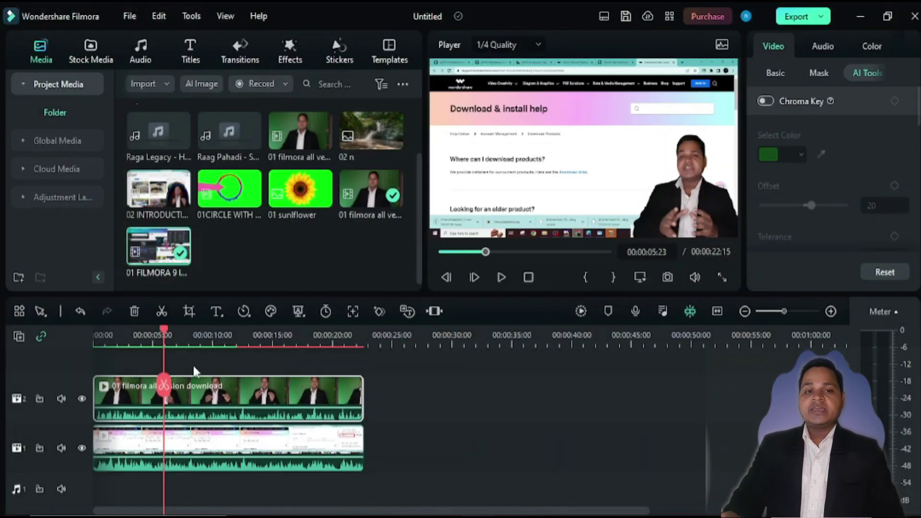
- Deselect the clip and play the rendered section from 00:00:01:01
click(105, 337)
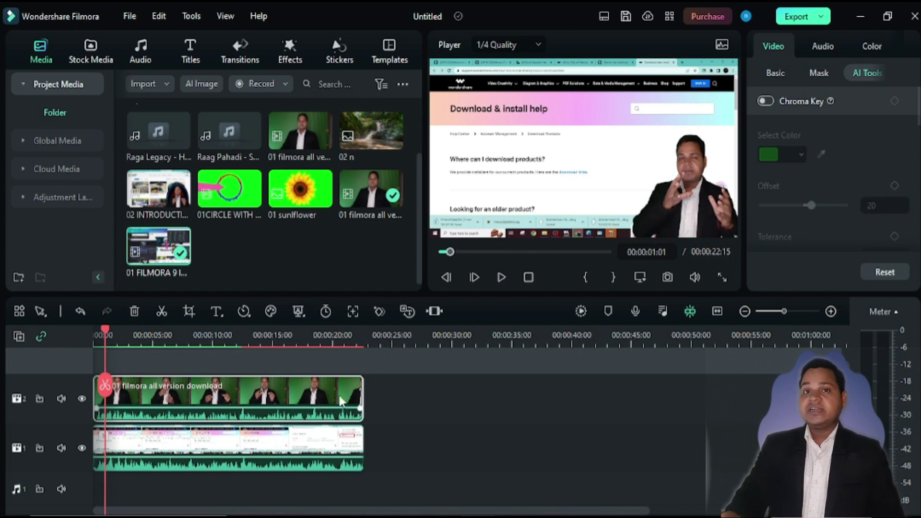
click(559, 451)
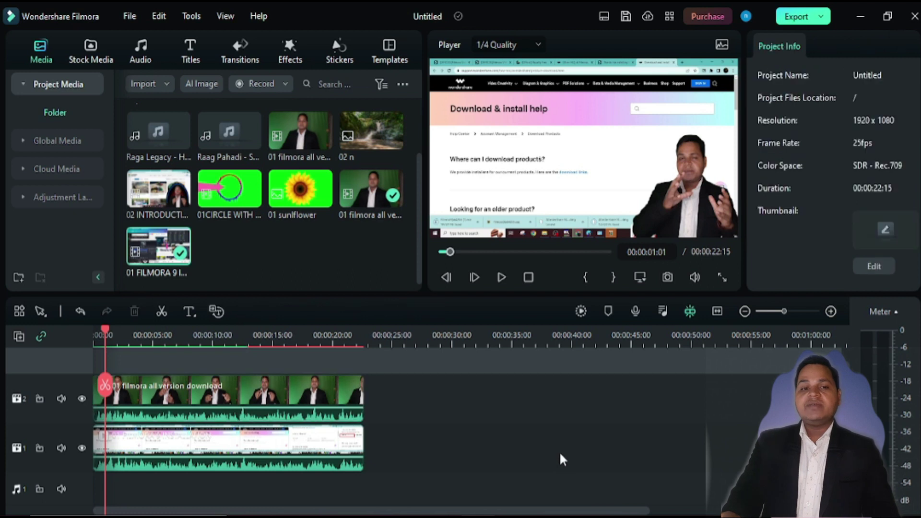
click(502, 277)
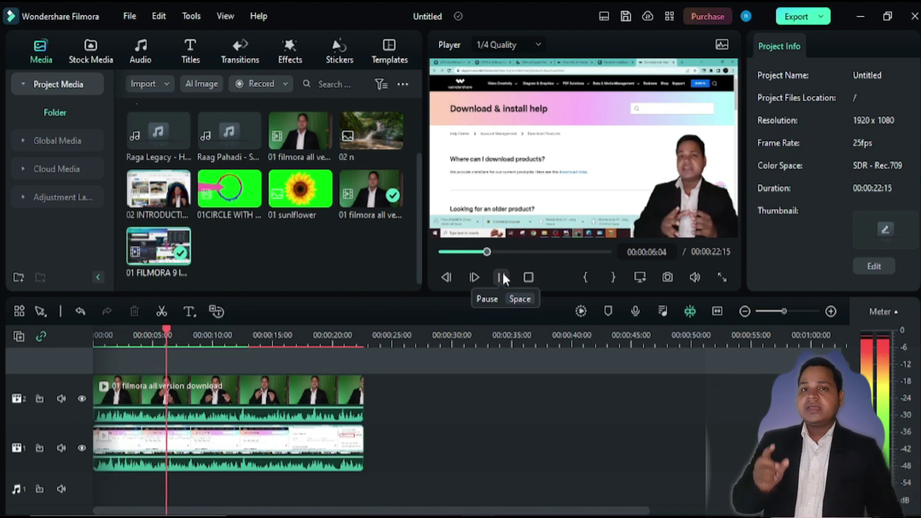
- Pause the playback and look over the timeline tracks and the project media
click(503, 277)
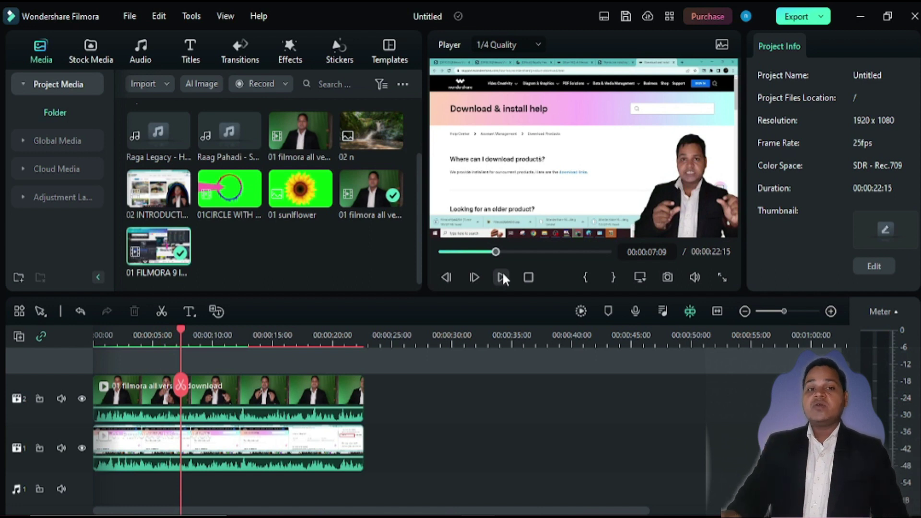
key(ctrl+z)
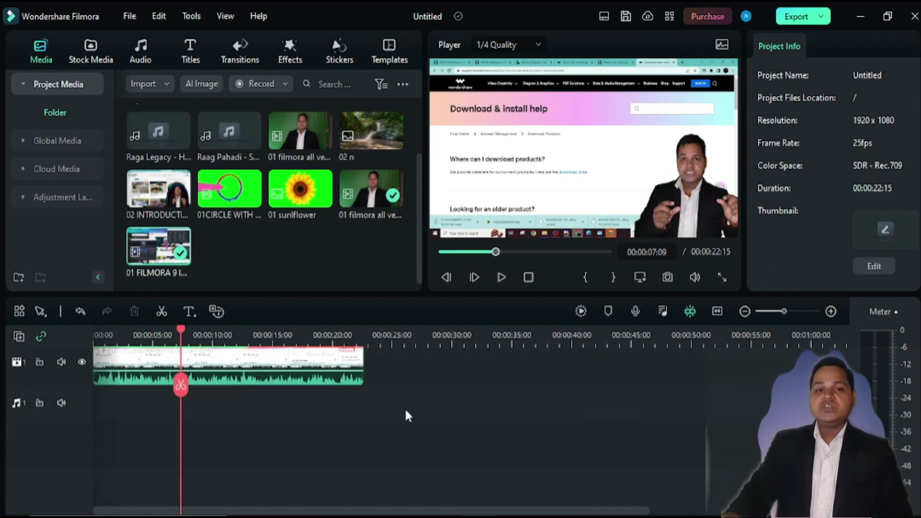
key(ctrl+y)
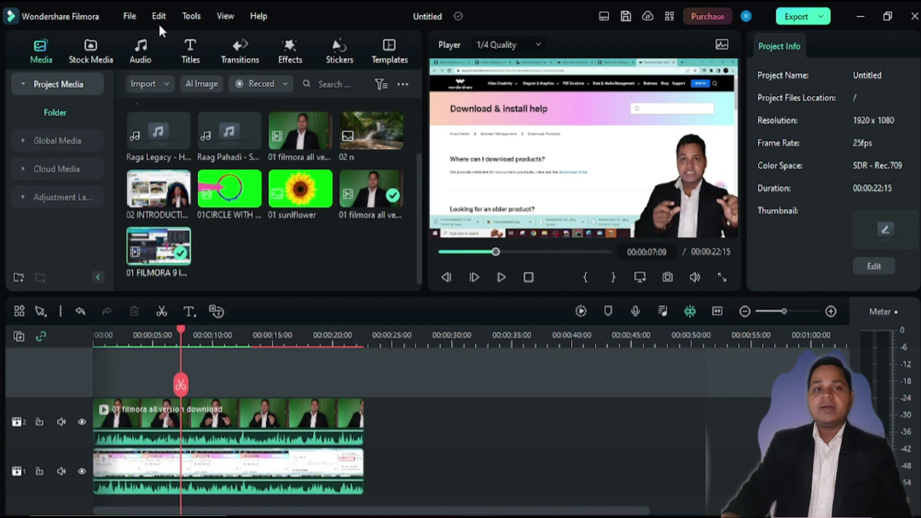
scroll(296, 219, up, 2)
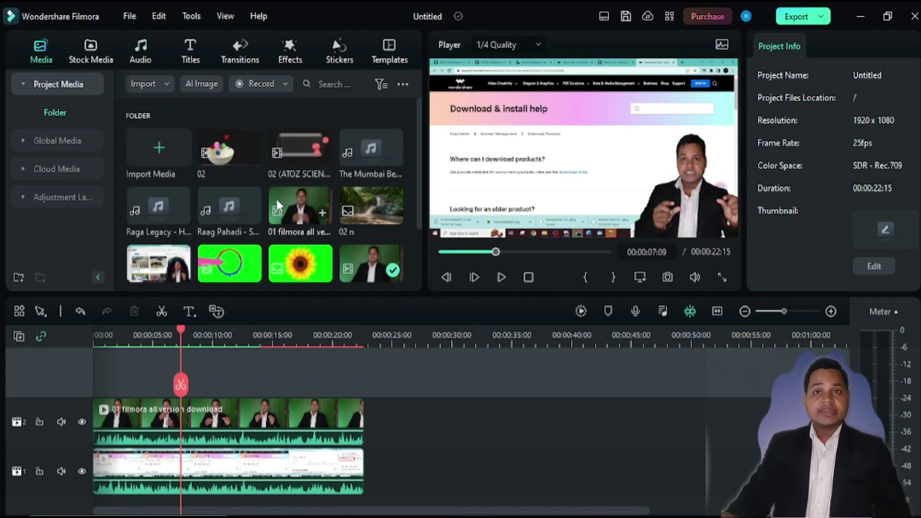
scroll(277, 201, down, 2)
scroll(265, 205, up, 2)
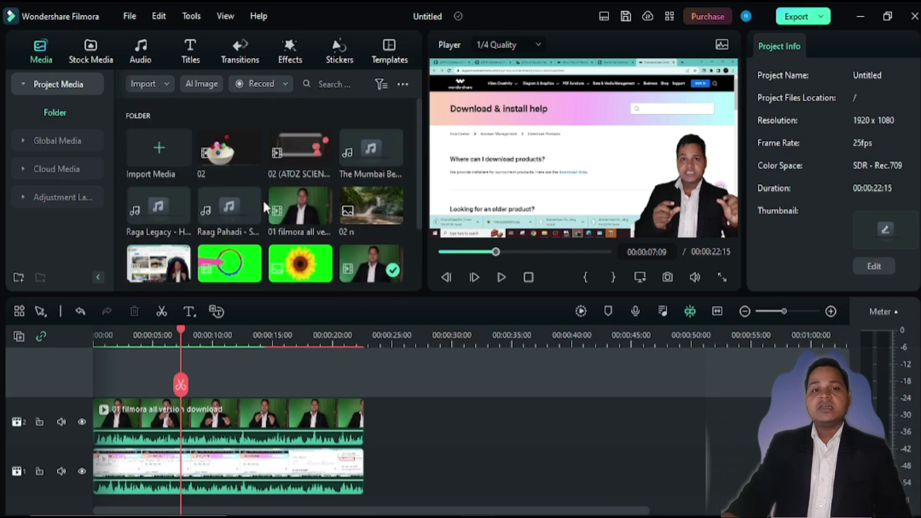
- Add the trending music track Blue city lights to an audio track, starting at the beginning of the timeline
click(144, 50)
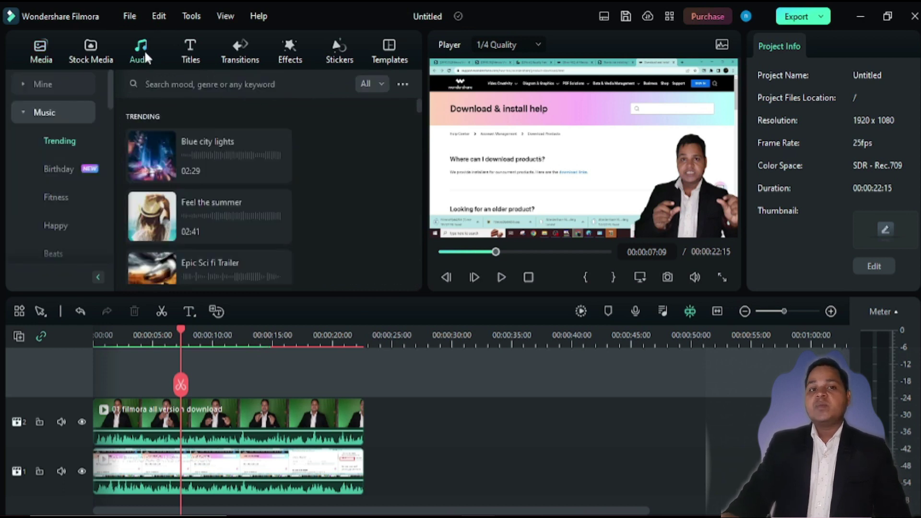
drag(195, 153, 98, 434)
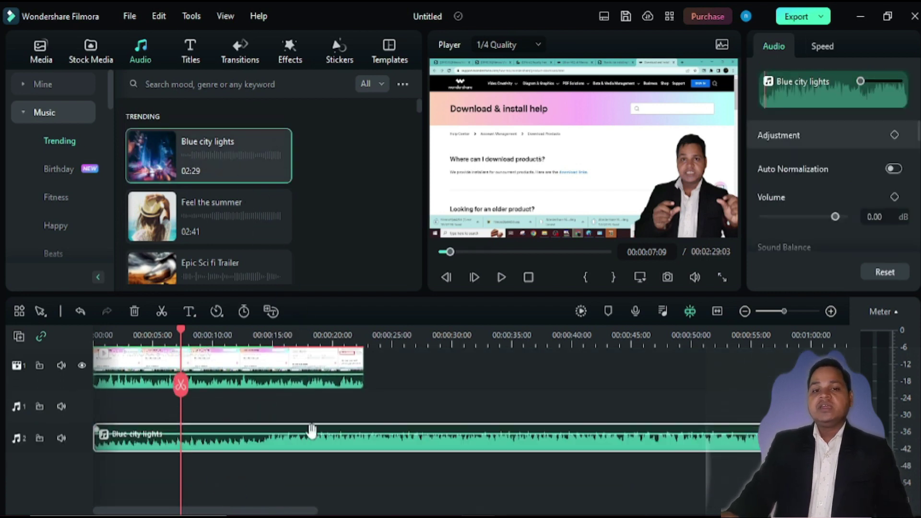
scroll(166, 435, down, 1)
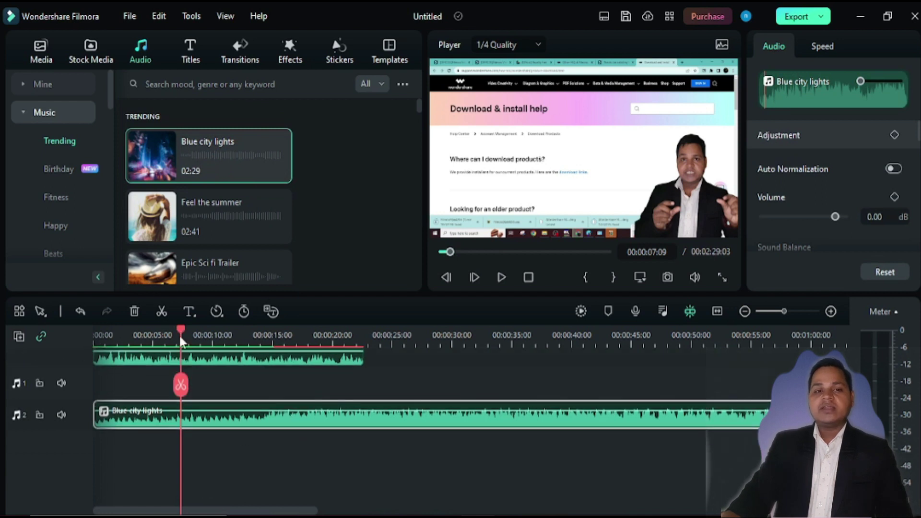
- Play the timeline from the start and lower the Blue city lights volume to -11.62 dB, pausing at about 18 seconds
drag(178, 328, 68, 346)
key(space)
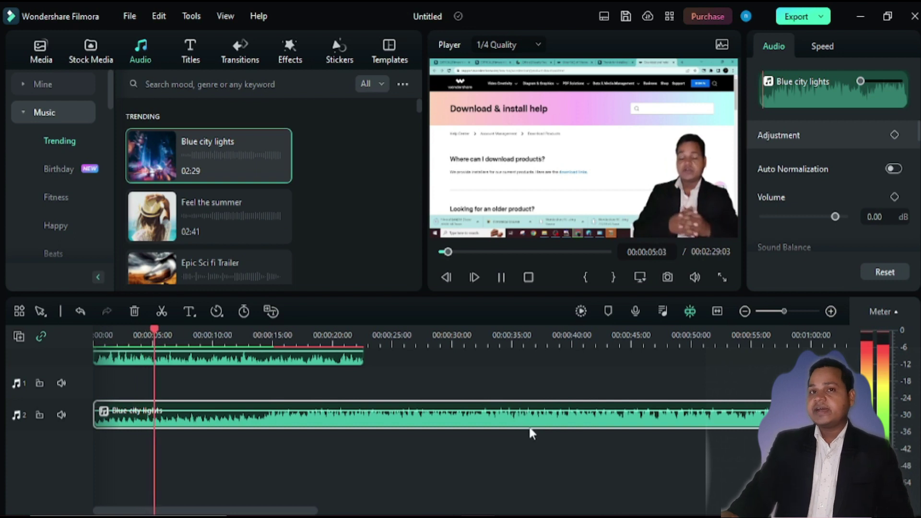
drag(447, 408, 454, 418)
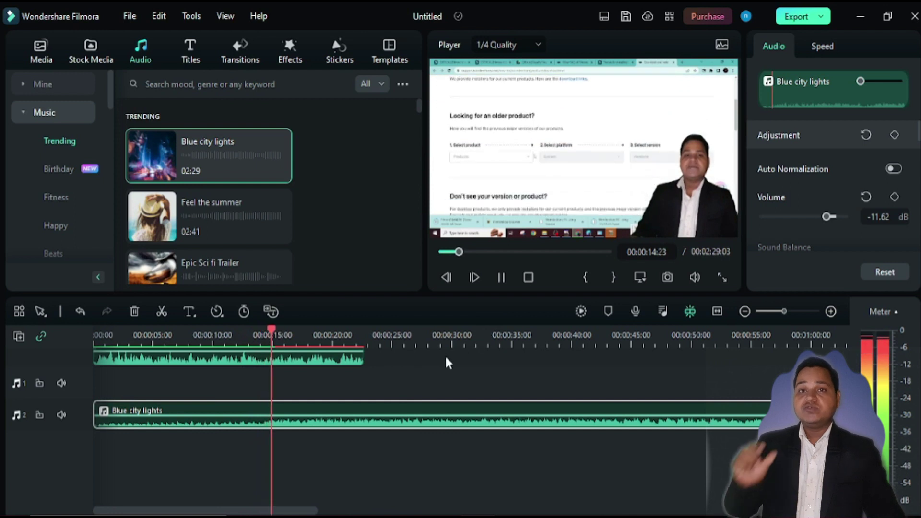
scroll(445, 355, up, 3)
scroll(444, 355, down, 1)
key(space)
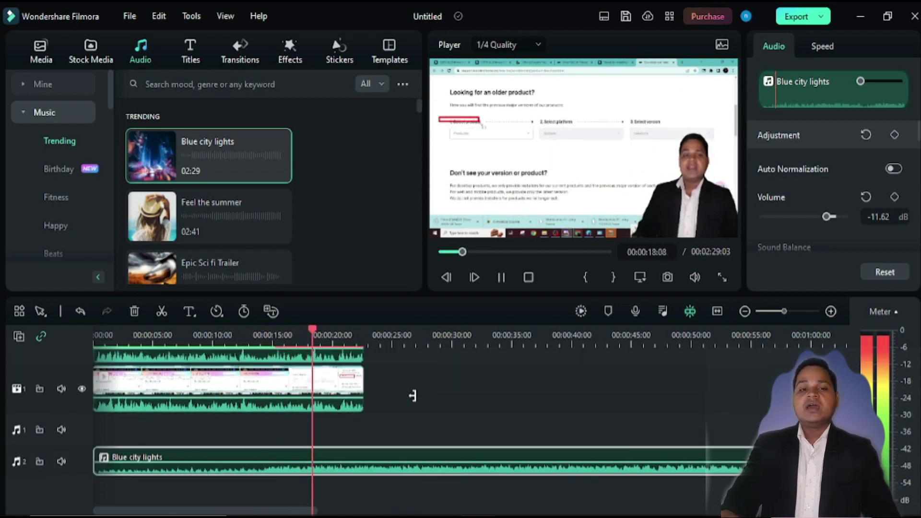
scroll(411, 389, up, 2)
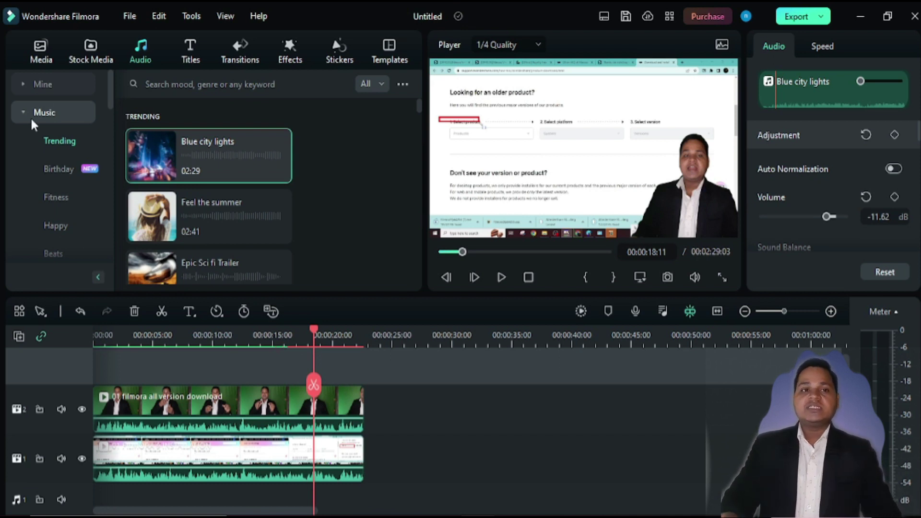
- Add the sunflower image on a new track above the presenter clip and extend it to the presenter clip's end
click(46, 58)
scroll(311, 202, down, 3)
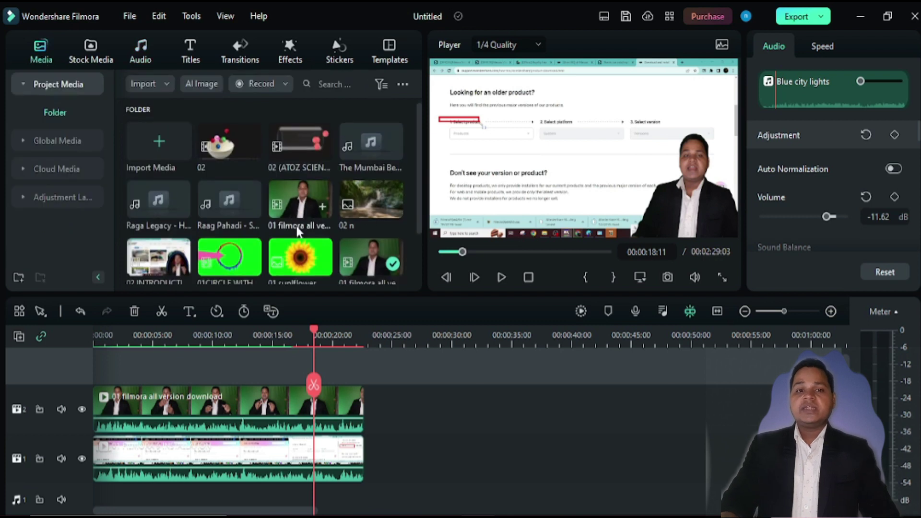
drag(325, 197, 111, 390)
drag(153, 417, 363, 424)
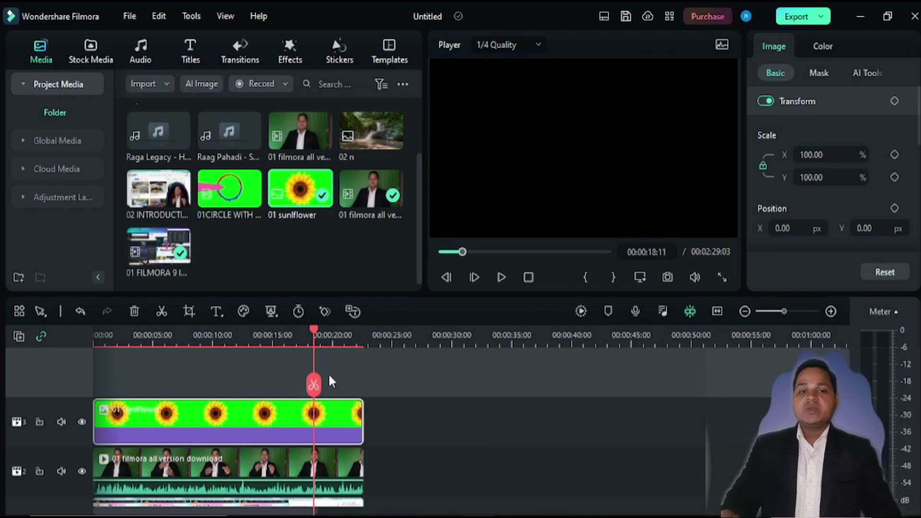
- Play the timeline from the start for about 6 seconds and look through its tracks
drag(312, 337, 79, 364)
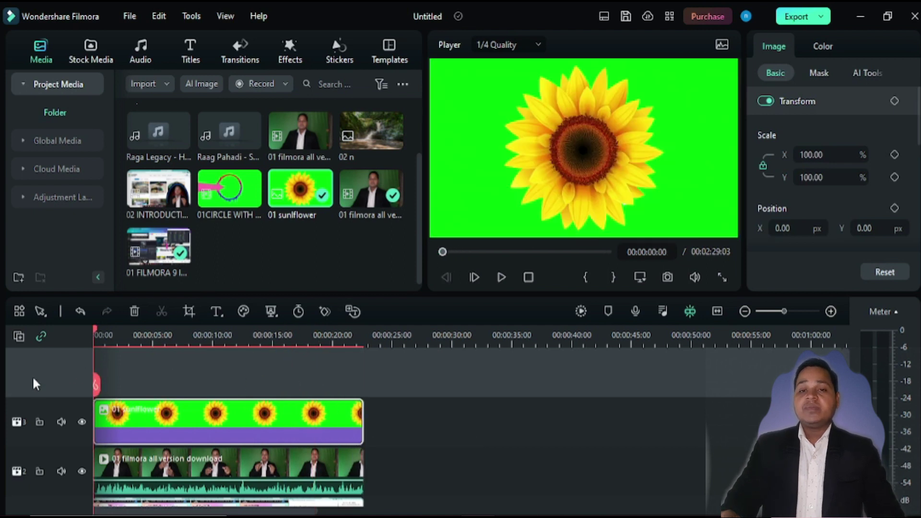
key(space)
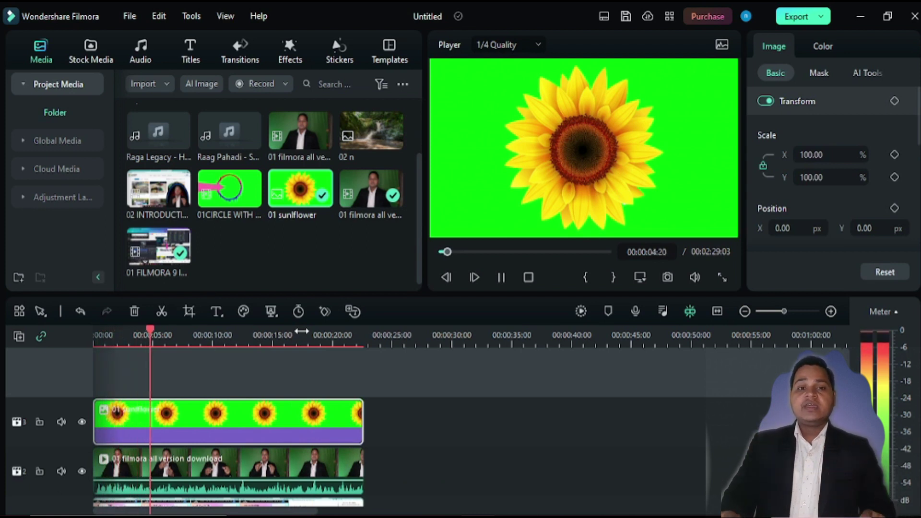
key(space)
scroll(282, 450, down, 3)
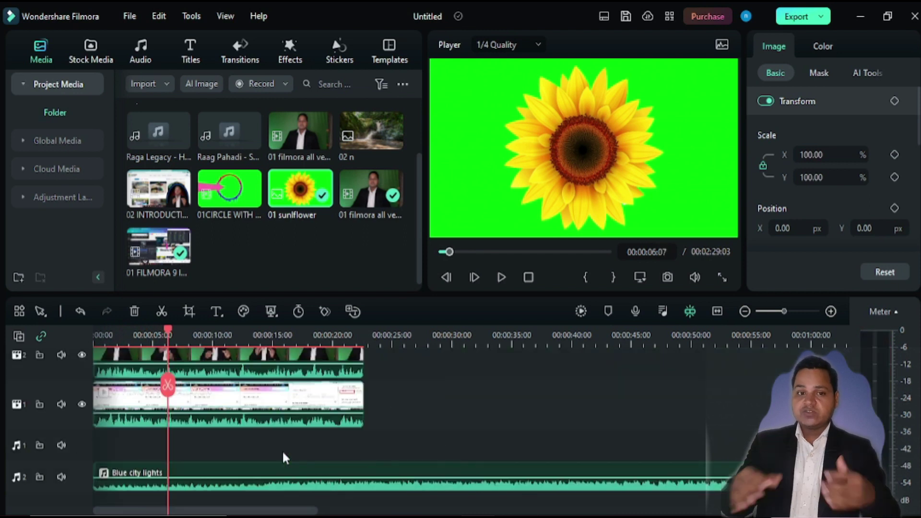
scroll(282, 450, up, 3)
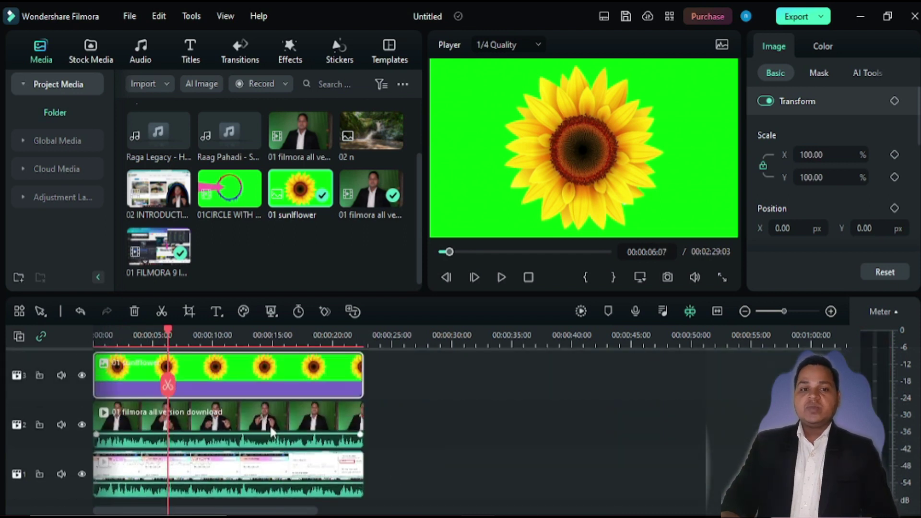
- Reorder the tracks so the presenter clip lies directly above the sunflower image, both starting at 00:00:00:00
drag(270, 424, 261, 357)
drag(233, 415, 235, 465)
click(240, 382)
drag(240, 381, 239, 431)
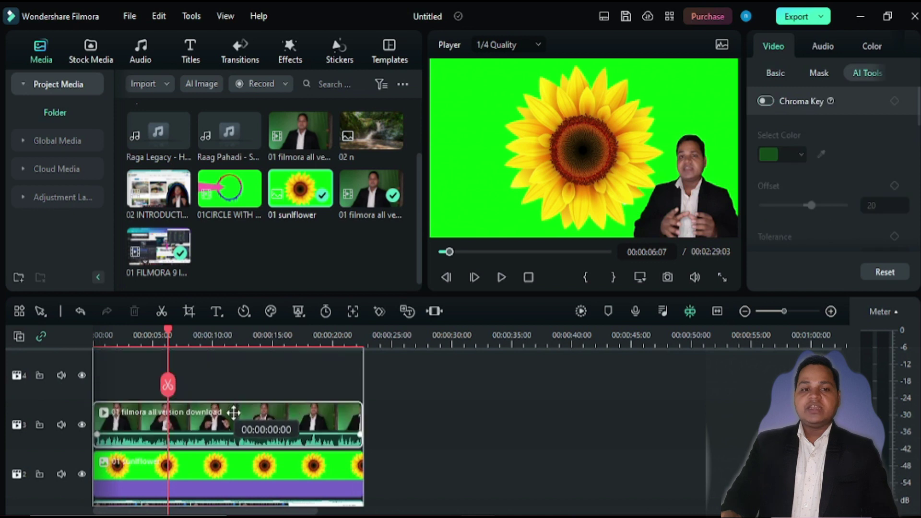
- Play the reordered clips for about 4 seconds and return the playhead to the start
key(space)
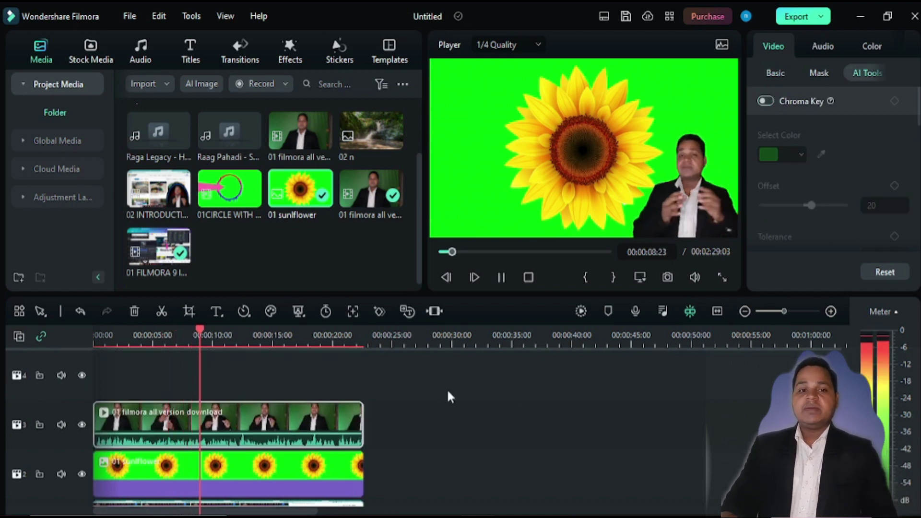
key(space)
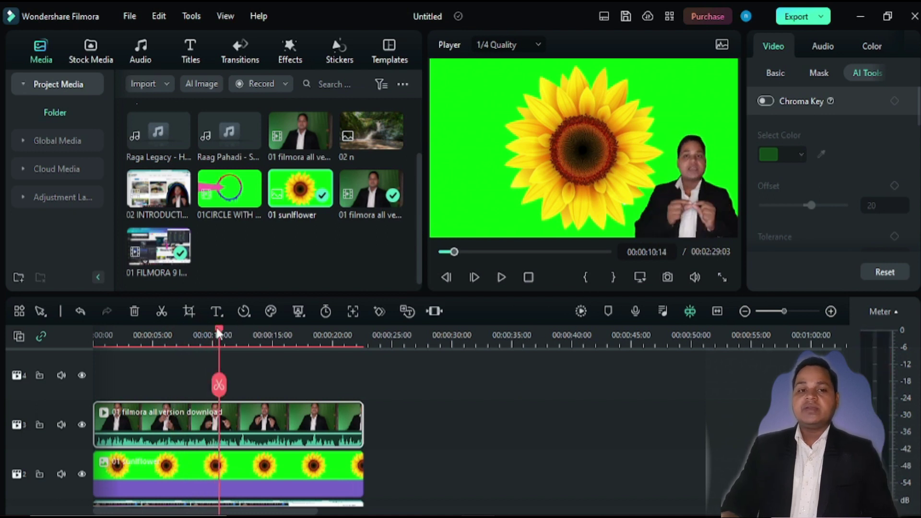
key(Home)
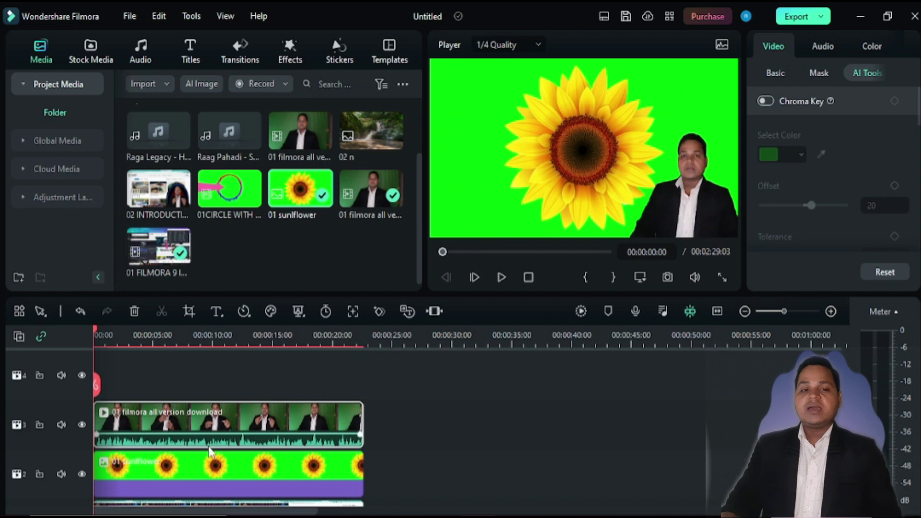
- Select the sunflower image on the timeline and open its AI tool settings
scroll(210, 451, down, 1)
click(202, 426)
right_click(200, 424)
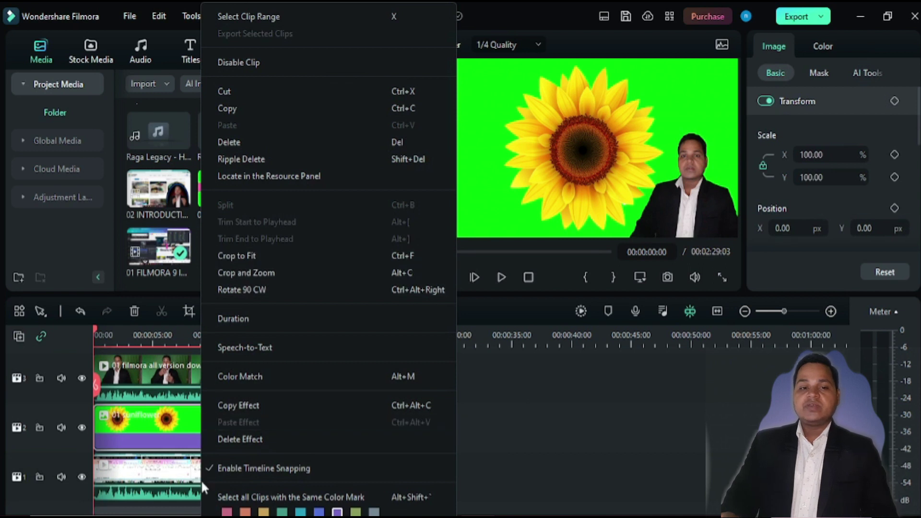
click(554, 409)
click(243, 422)
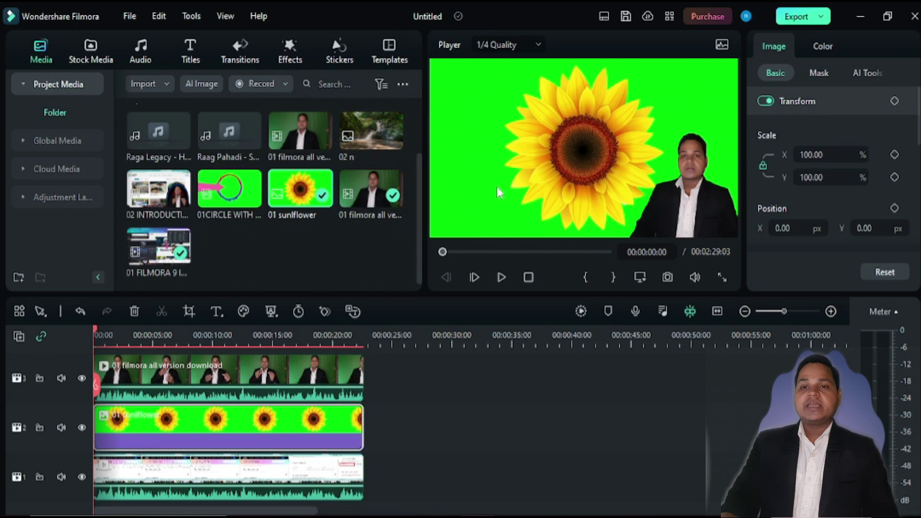
click(822, 46)
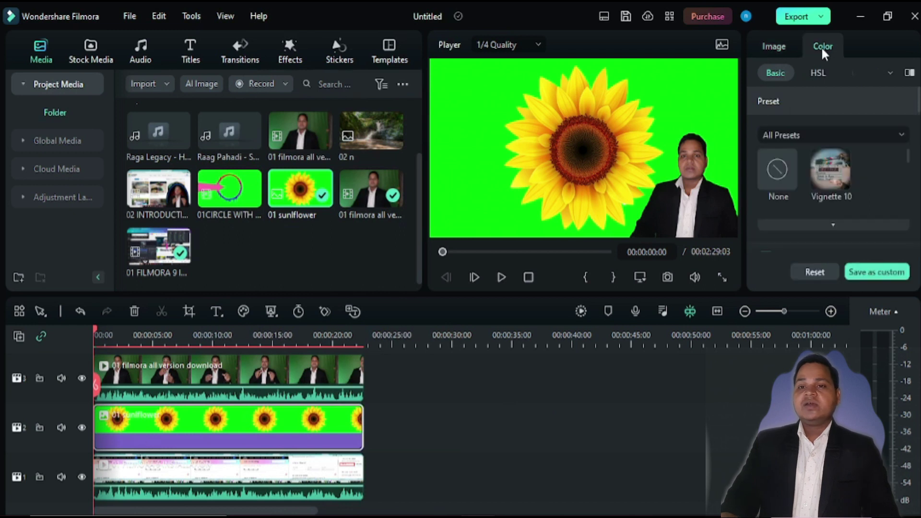
click(772, 50)
click(867, 73)
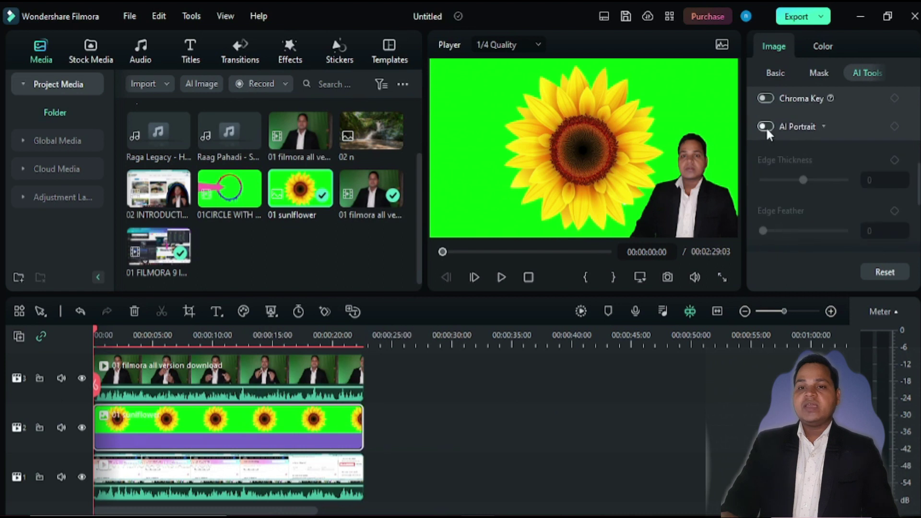
- Try AI Portrait on the sunflower image, play the result for a few seconds and reset the effect
click(771, 126)
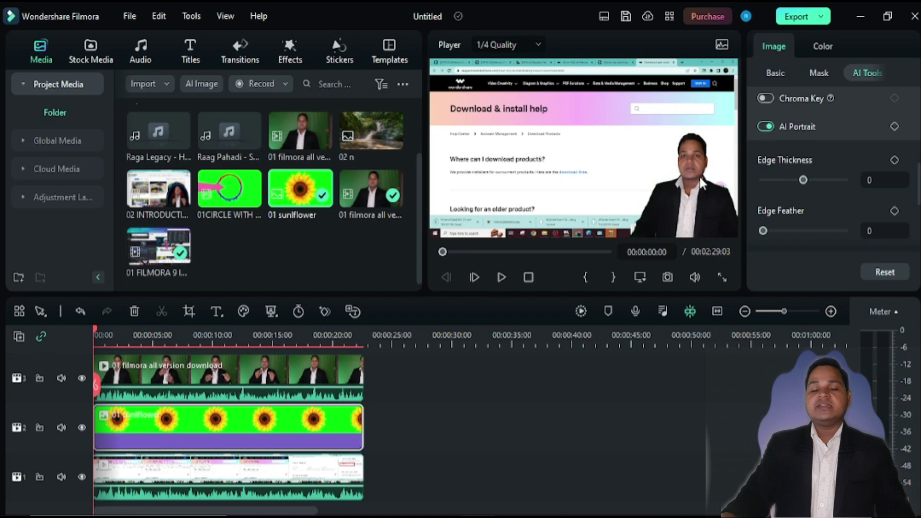
key(space)
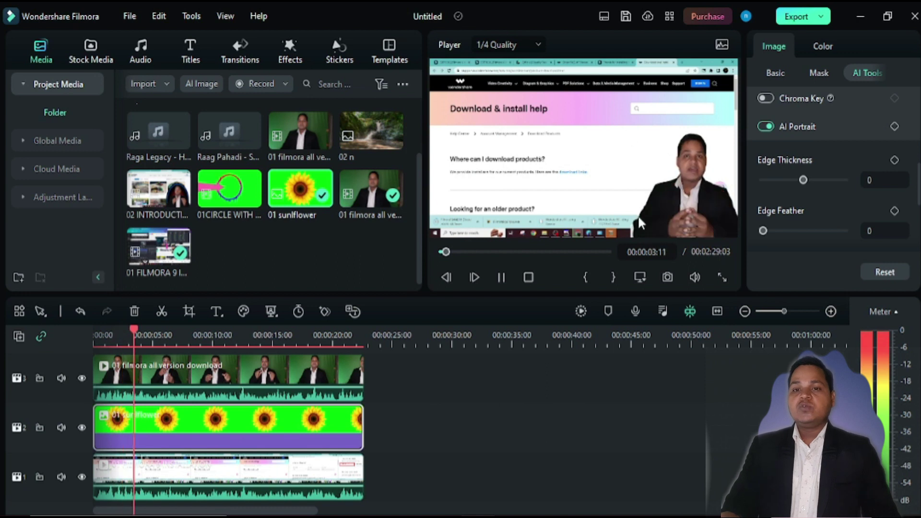
click(878, 272)
- Key out the sunflower's green background with Chroma Key and move the flower behind the presenter in the lower-right part of the frame
click(765, 99)
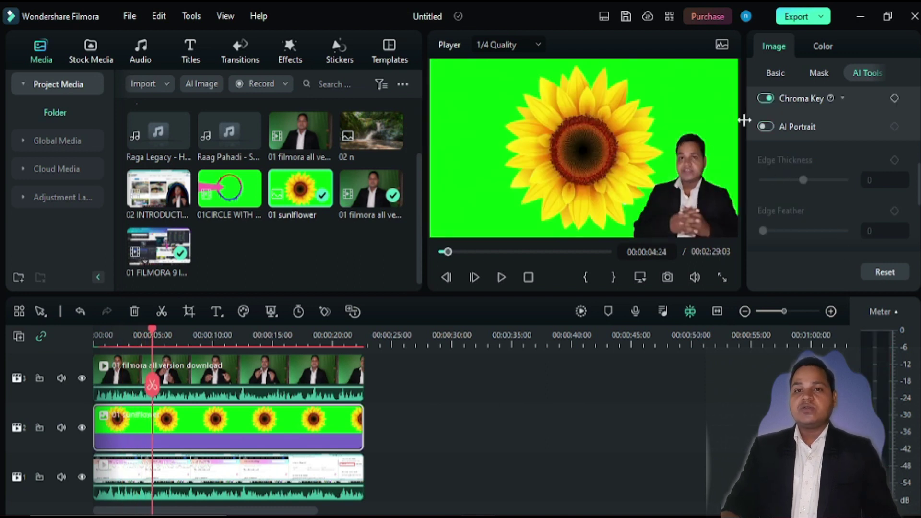
click(622, 163)
drag(651, 165, 689, 181)
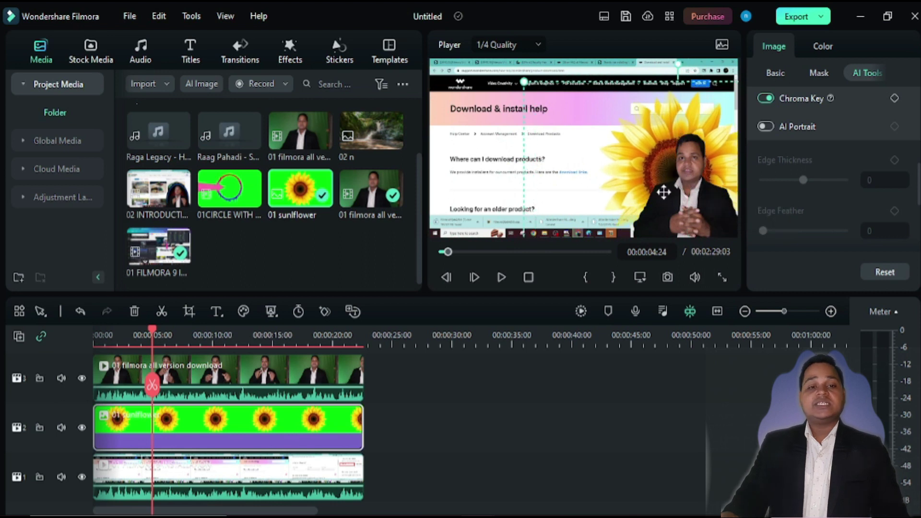
- Preview the composite for about 3 seconds, render part of the timeline, cancelling midway, and replay it from the start
key(space)
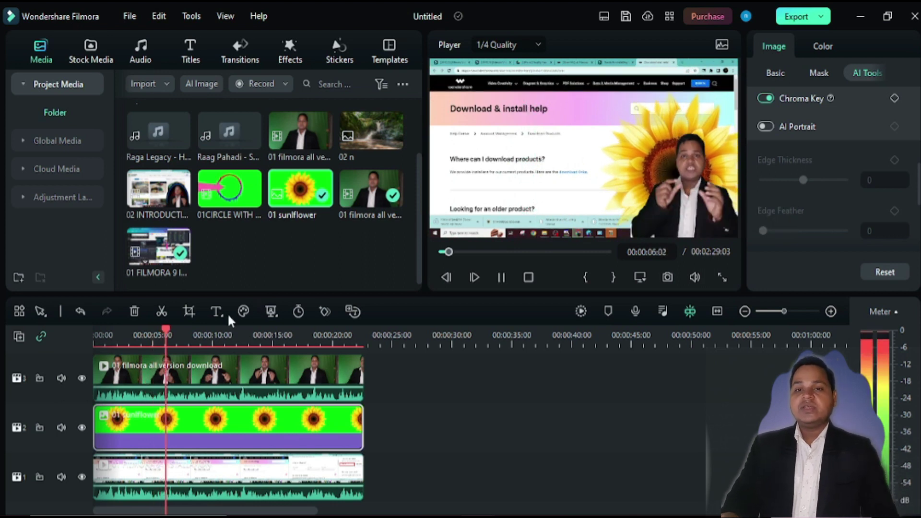
key(space)
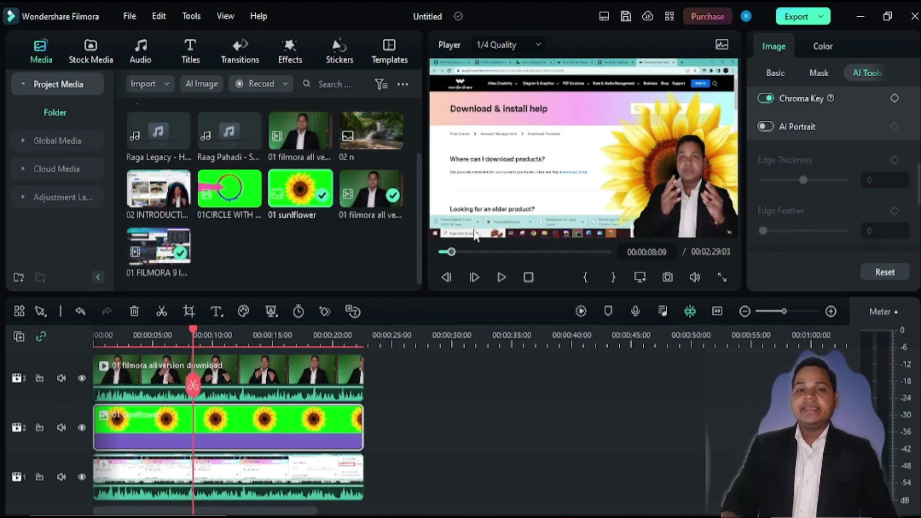
click(581, 313)
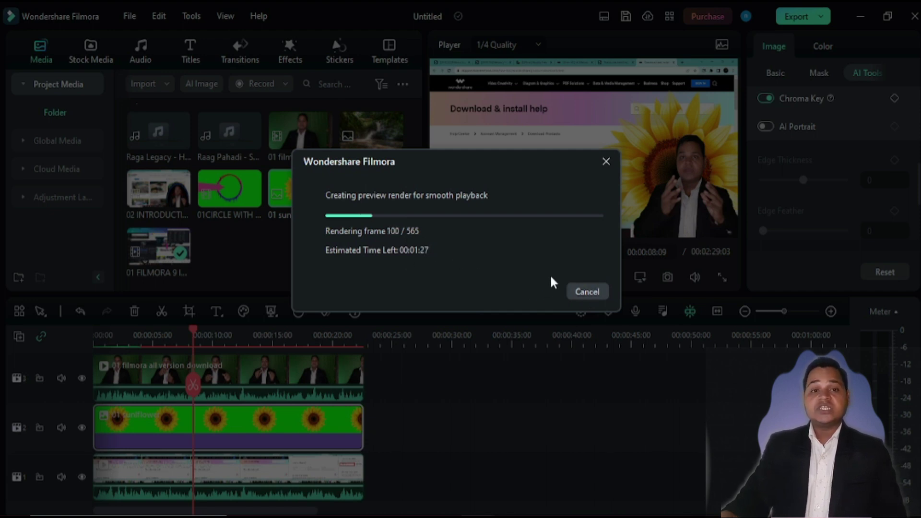
click(584, 292)
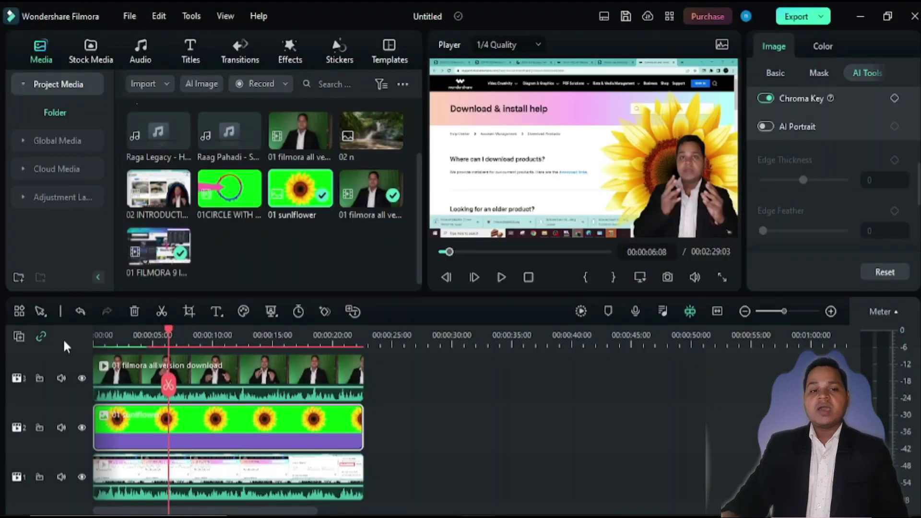
key(Home)
key(space)
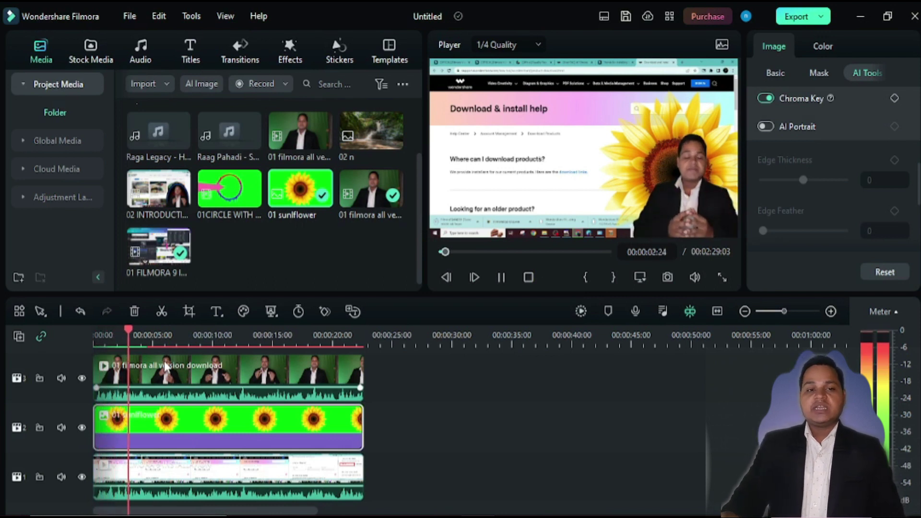
- Stop the preview and add the waterfall image 02 n at the start of three new tracks above the presenter clip
key(space)
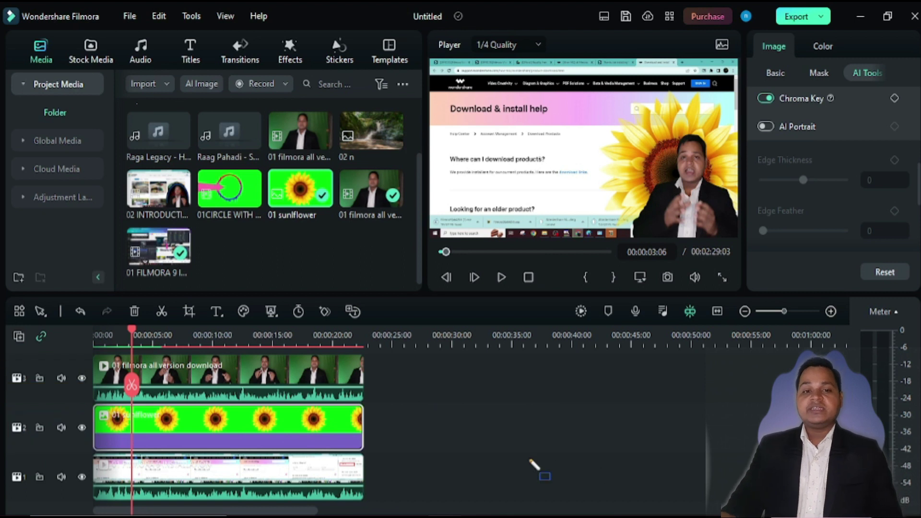
scroll(497, 459, down, 1)
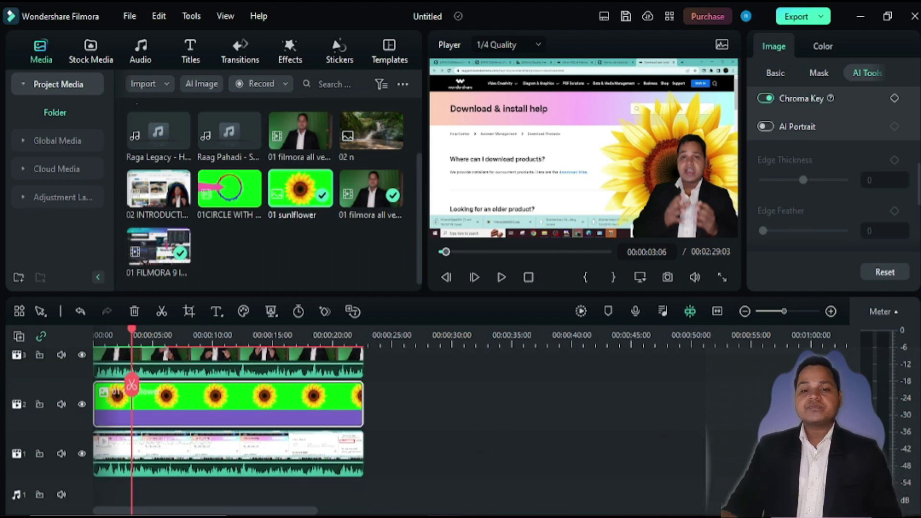
scroll(497, 459, up, 5)
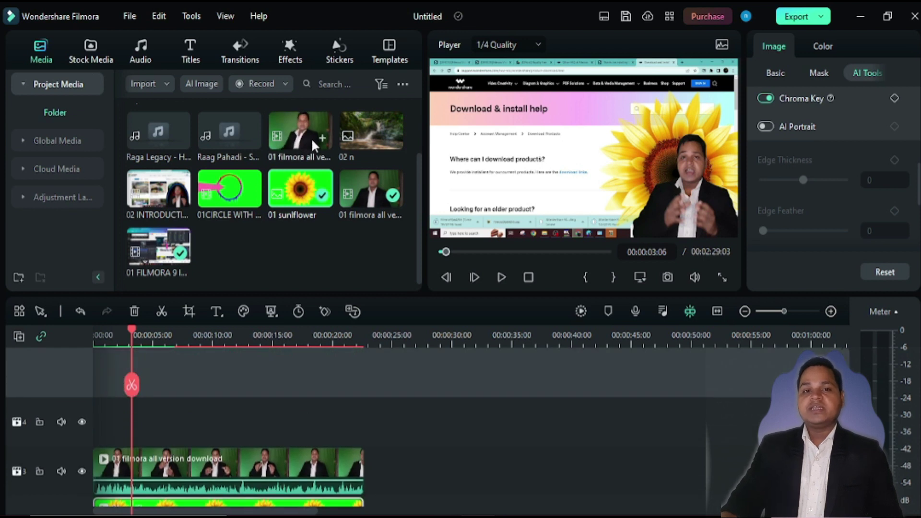
drag(377, 149, 108, 424)
drag(350, 158, 109, 379)
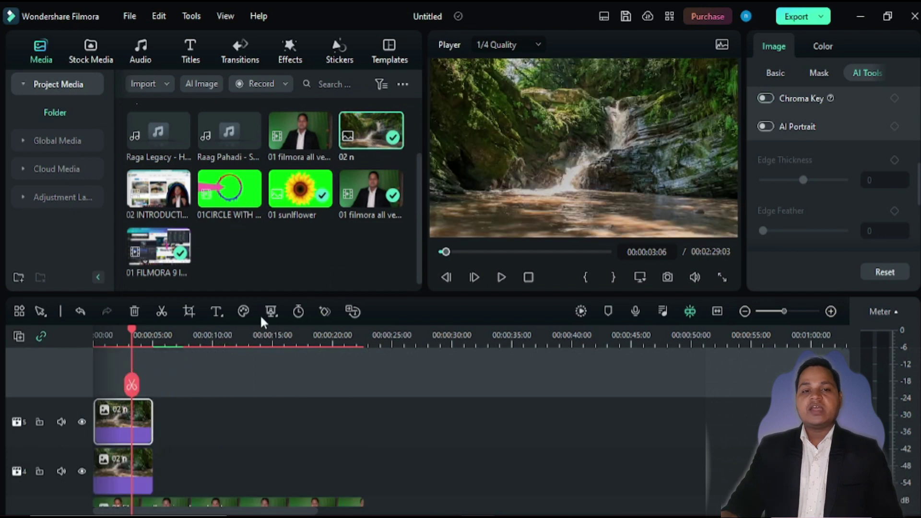
drag(376, 146, 99, 373)
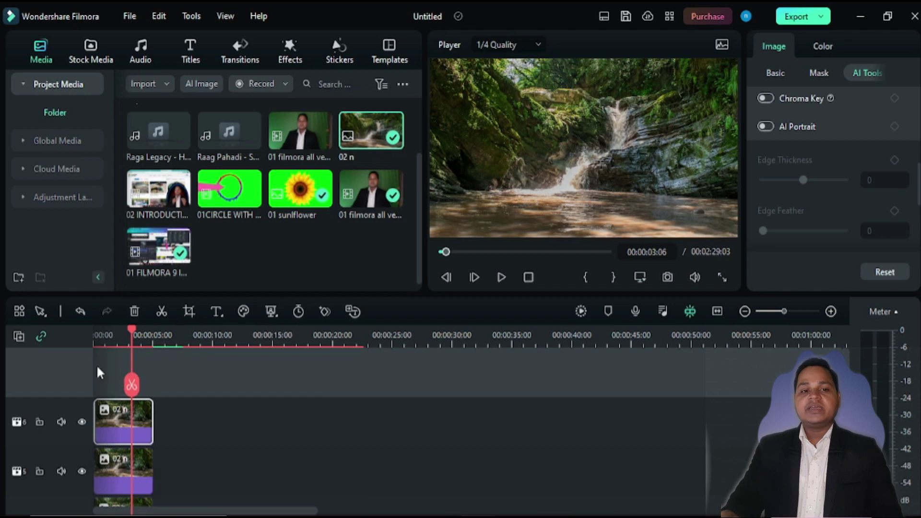
- Delete all the waterfall images from the tracks above the presenter clip
scroll(197, 410, down, 4)
scroll(202, 410, up, 2)
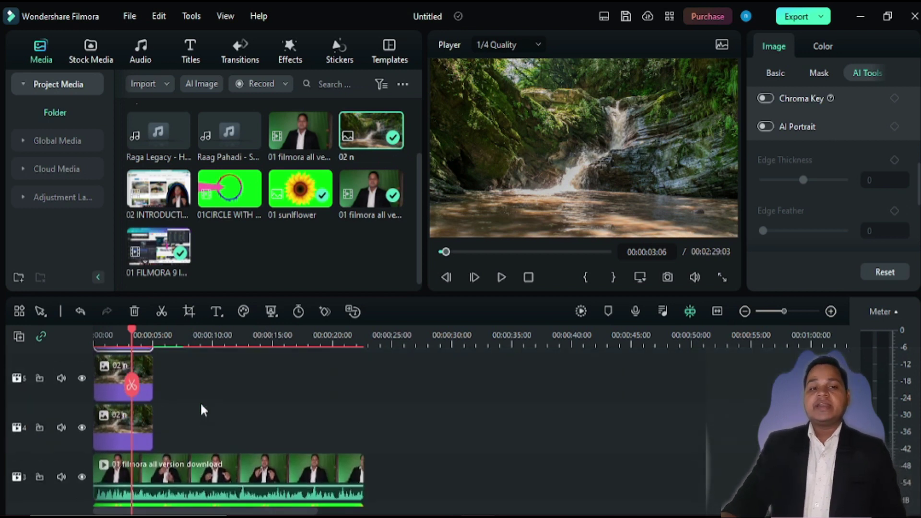
scroll(201, 408, down, 2)
click(119, 409)
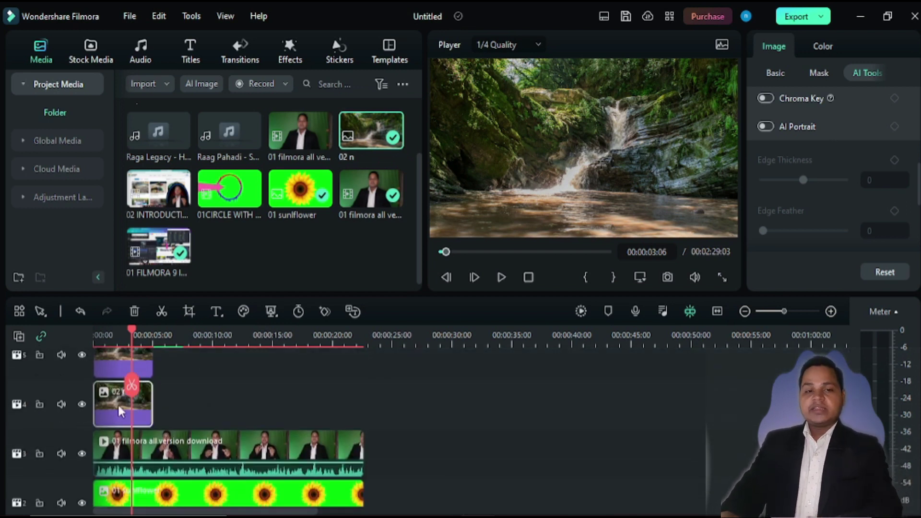
key(Delete)
click(130, 365)
key(Delete)
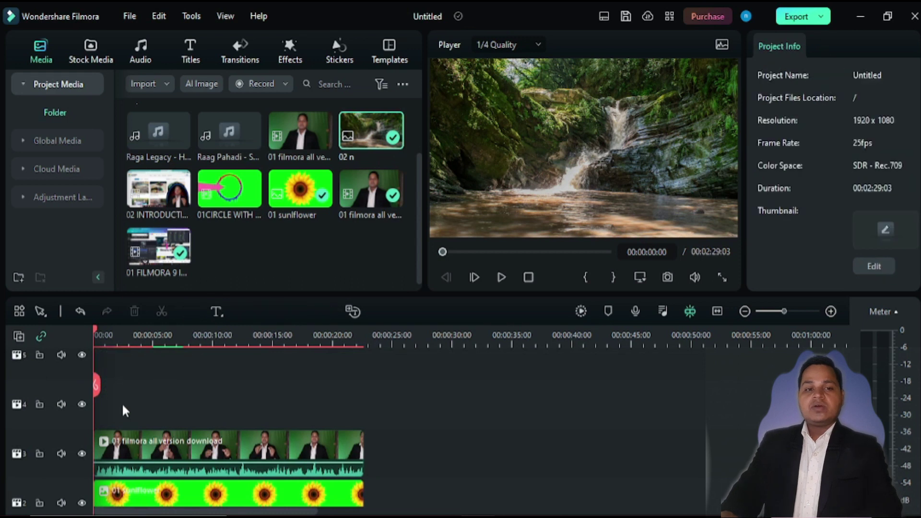
key(ctrl+z)
click(120, 438)
key(Delete)
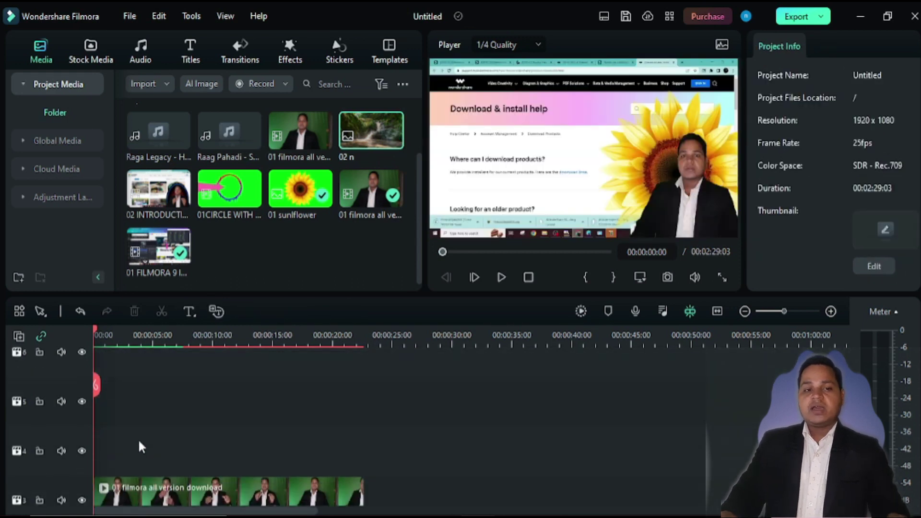
- Hide the sunflower track and play the first 5 seconds of the timeline without it, returning the playhead to the start
scroll(139, 441, down, 2)
scroll(96, 425, up, 2)
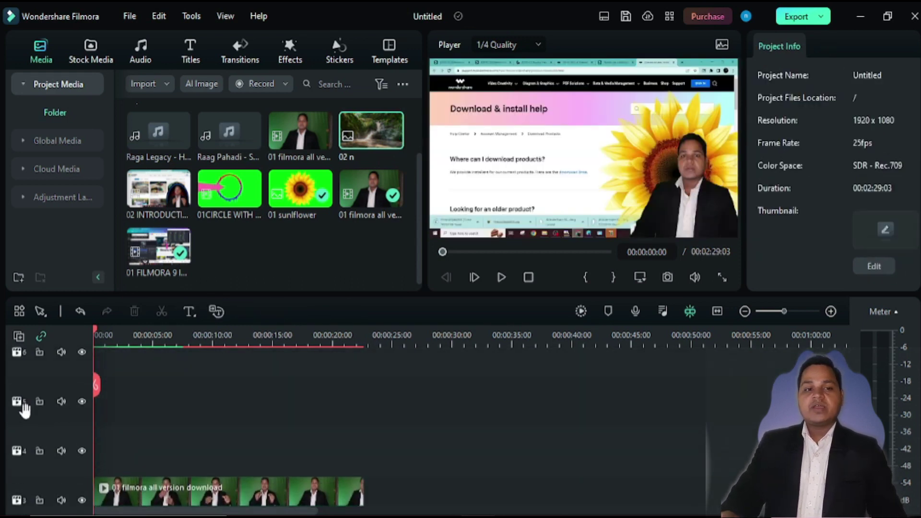
scroll(192, 402, down, 2)
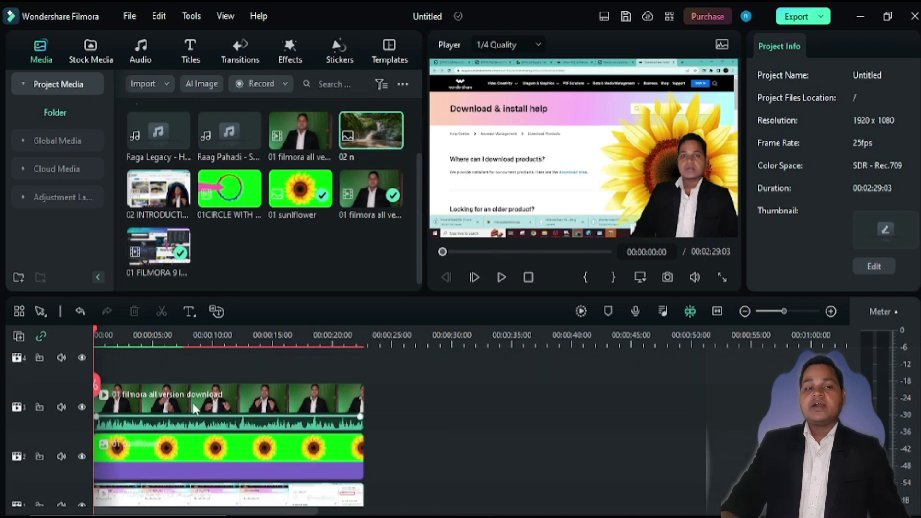
scroll(194, 409, down, 1)
scroll(183, 417, down, 1)
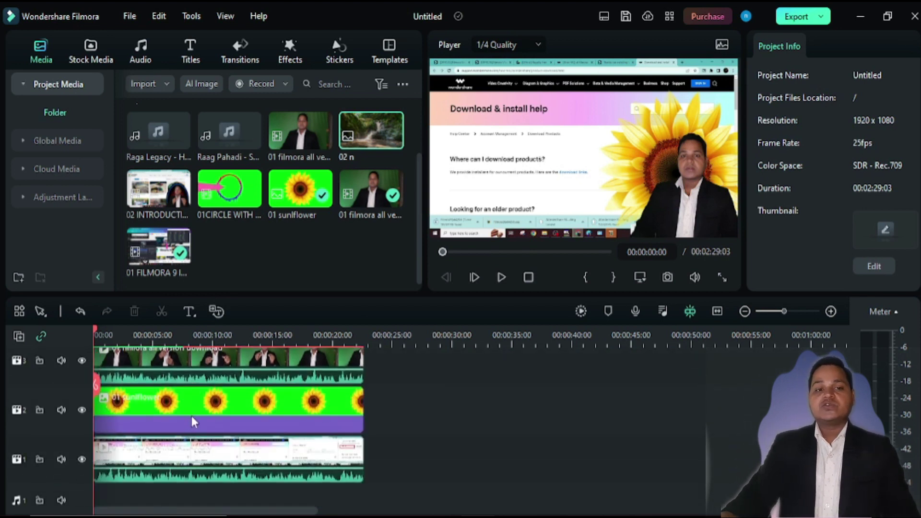
click(170, 420)
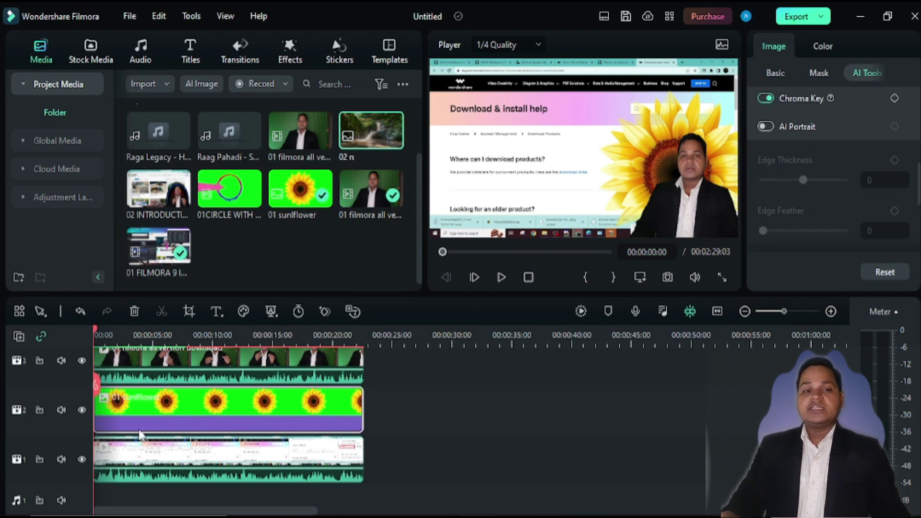
click(82, 410)
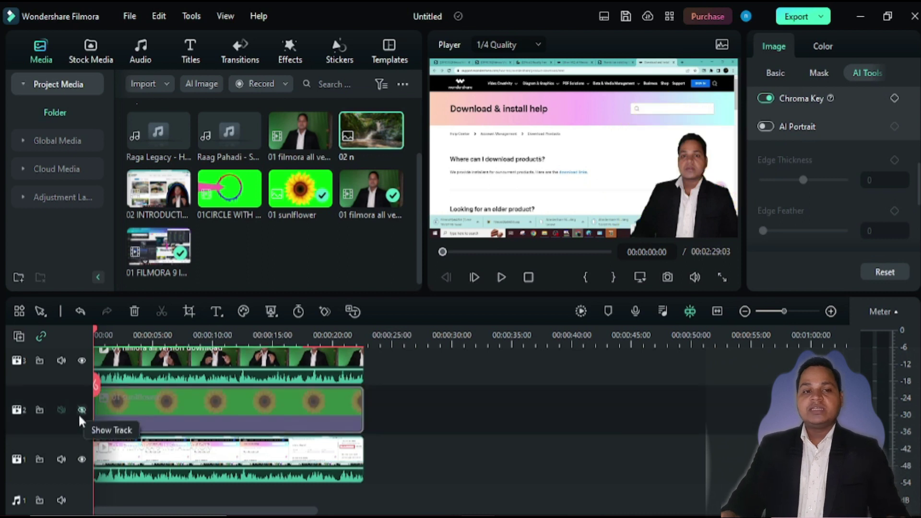
key(space)
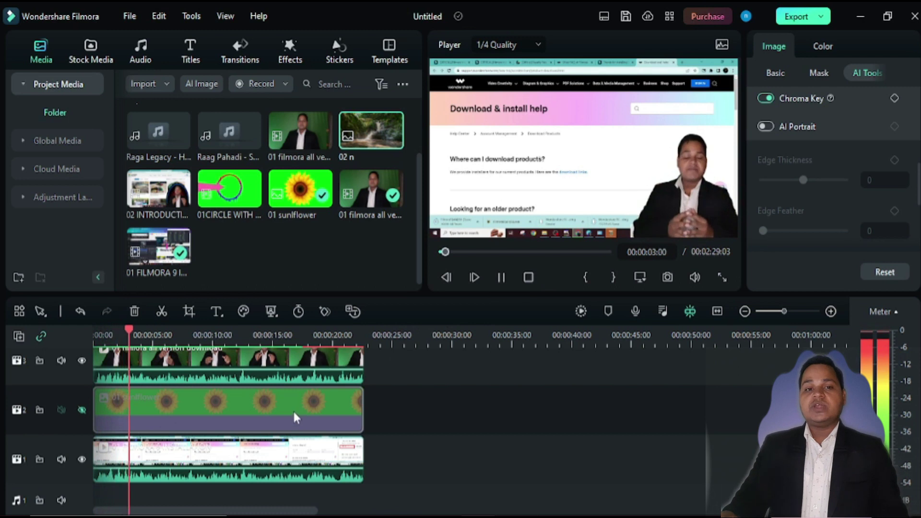
scroll(287, 417, up, 3)
scroll(259, 417, down, 2)
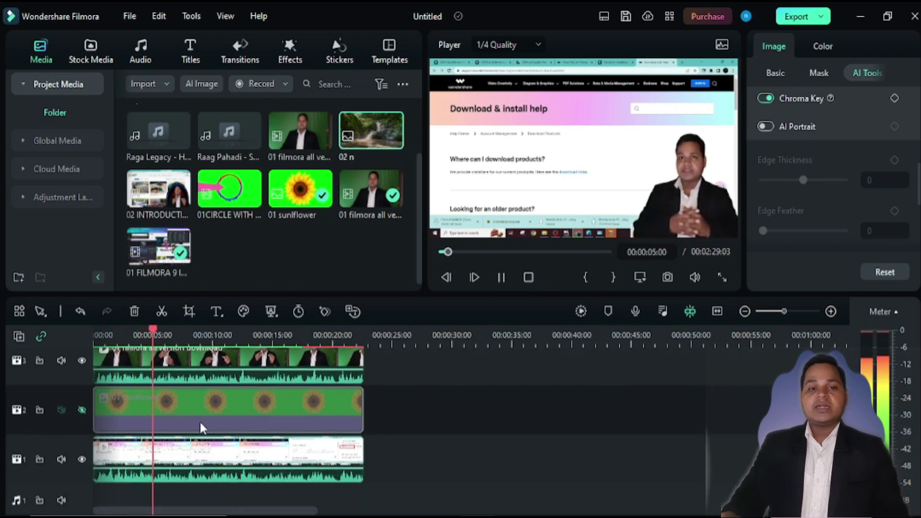
key(space)
drag(155, 330, 95, 330)
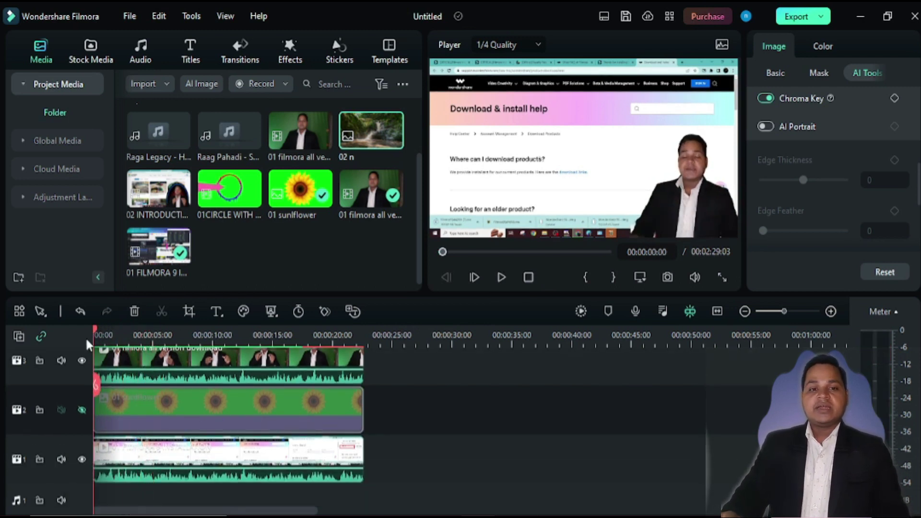
- Play a few seconds from the start and make the sunflower track visible again, moving the playhead back near the beginning
scroll(195, 393, up, 3)
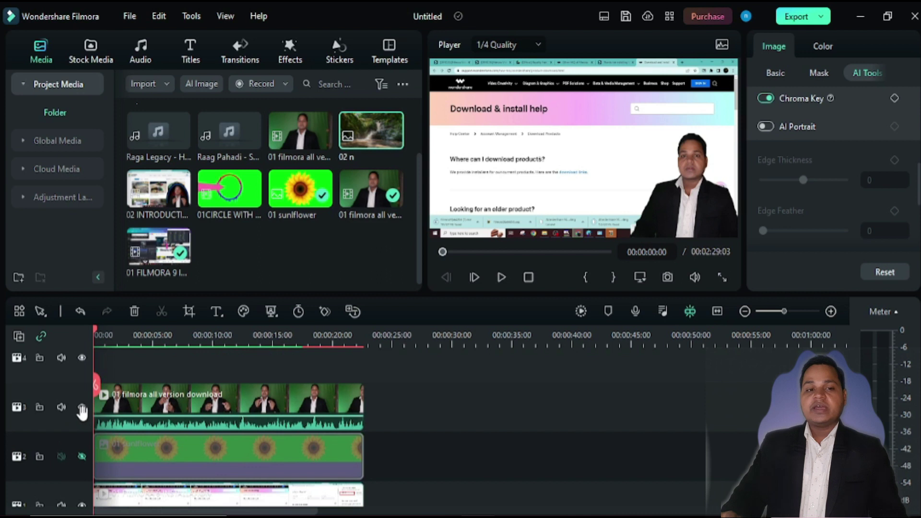
click(82, 458)
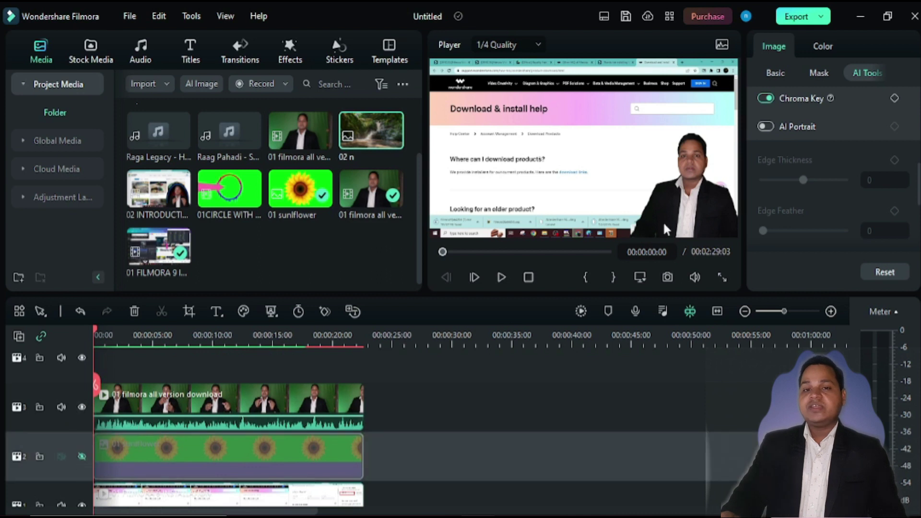
key(space)
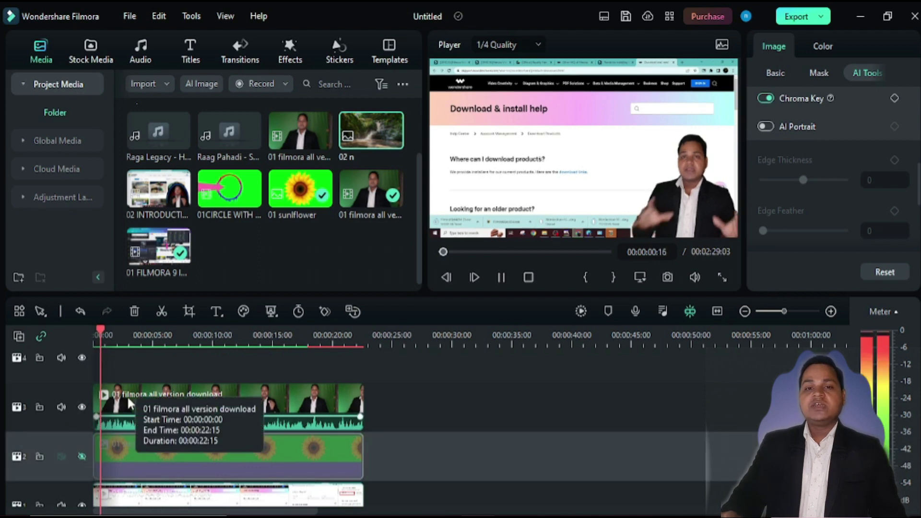
click(83, 457)
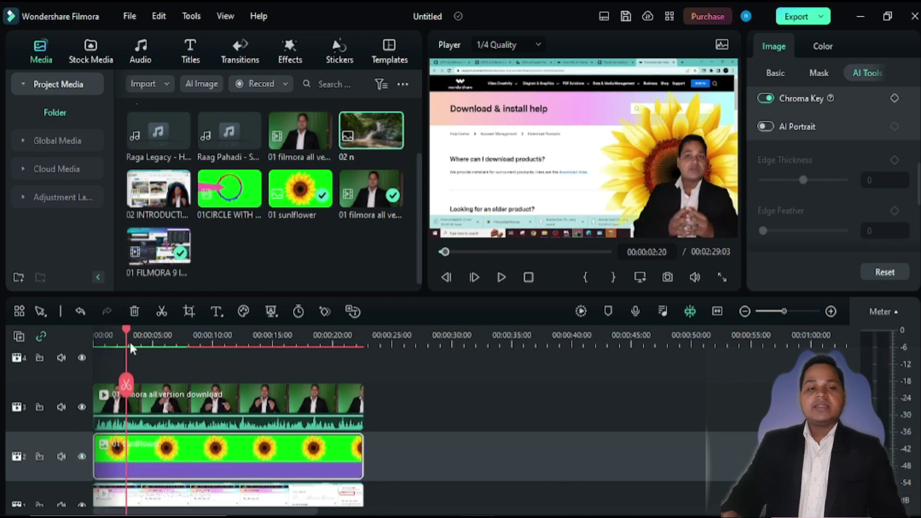
drag(125, 335, 99, 335)
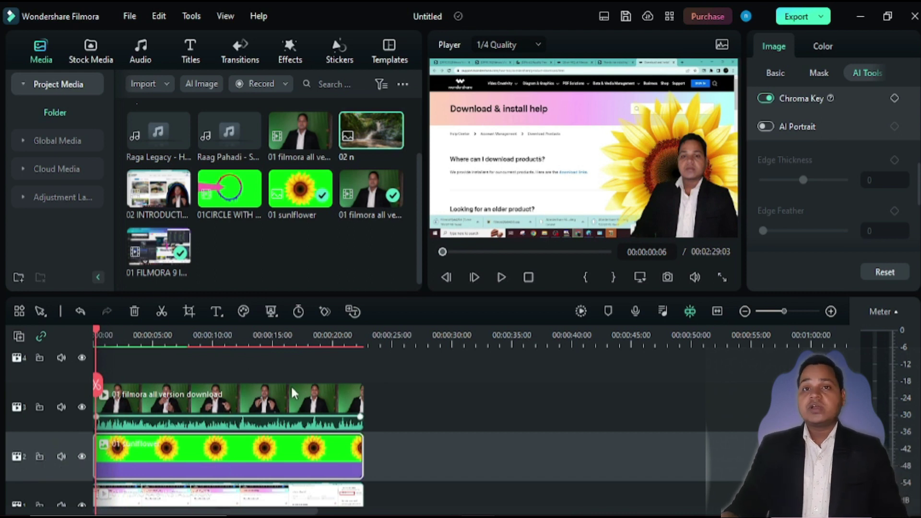
- Lock the sunflower track against edits and play the composite to about 7 seconds
click(40, 458)
key(space)
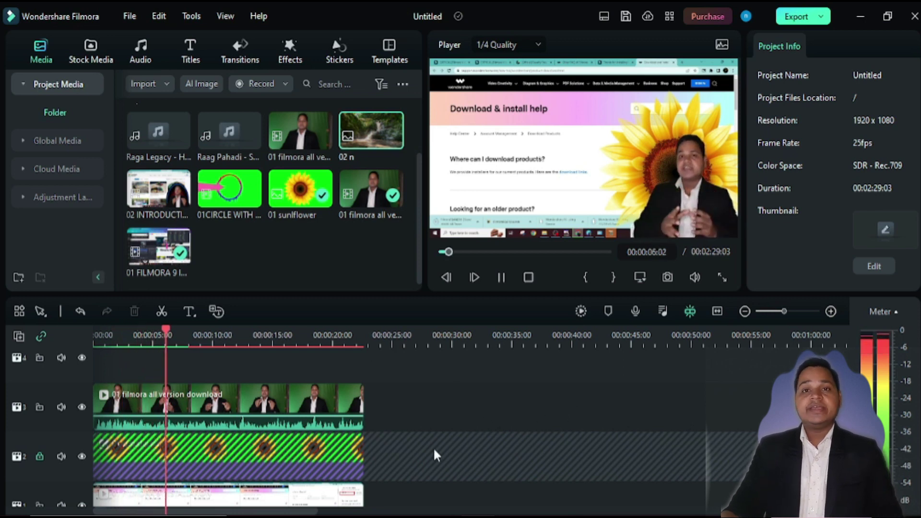
key(space)
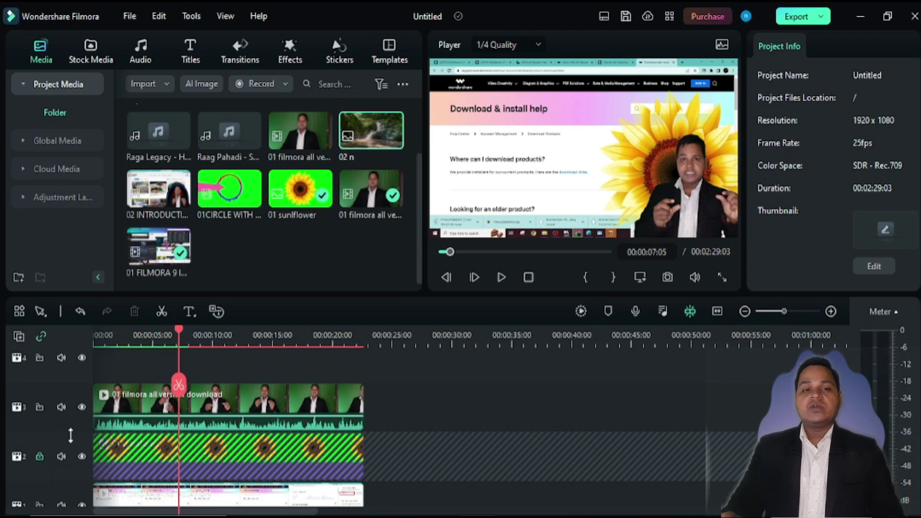
scroll(278, 399, down, 2)
scroll(276, 412, up, 3)
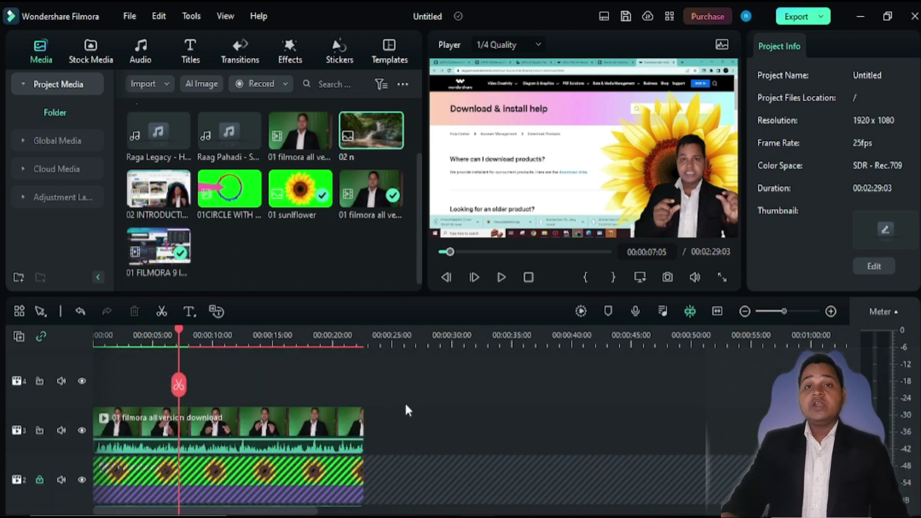
scroll(410, 409, down, 1)
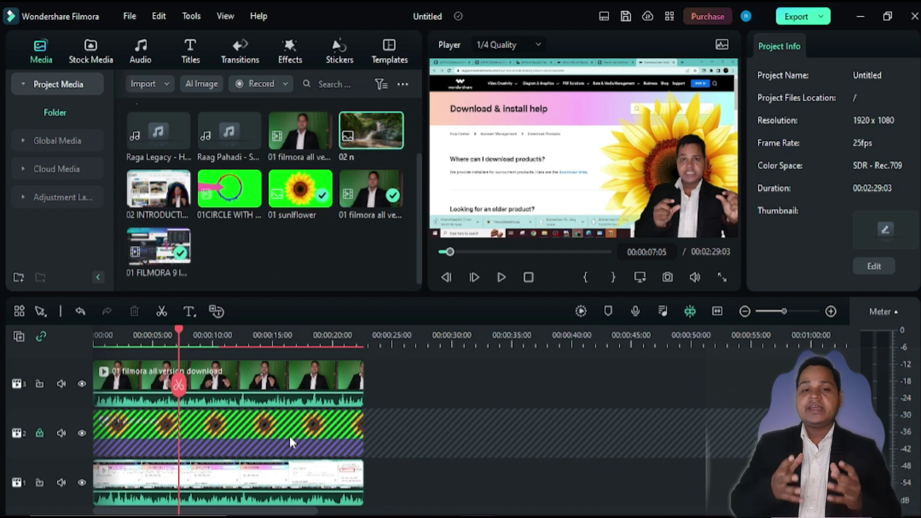
scroll(355, 422, up, 2)
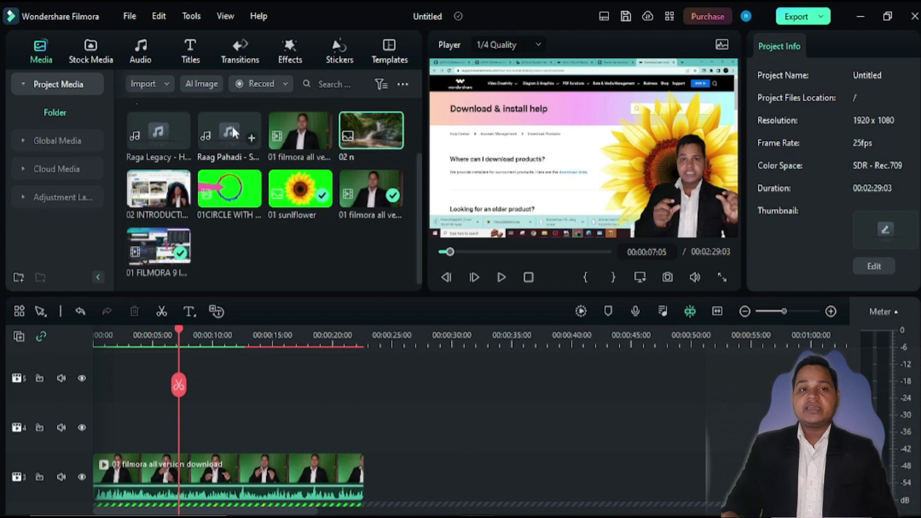
- Open the Performance preferences and switch Background render off and on again
click(126, 16)
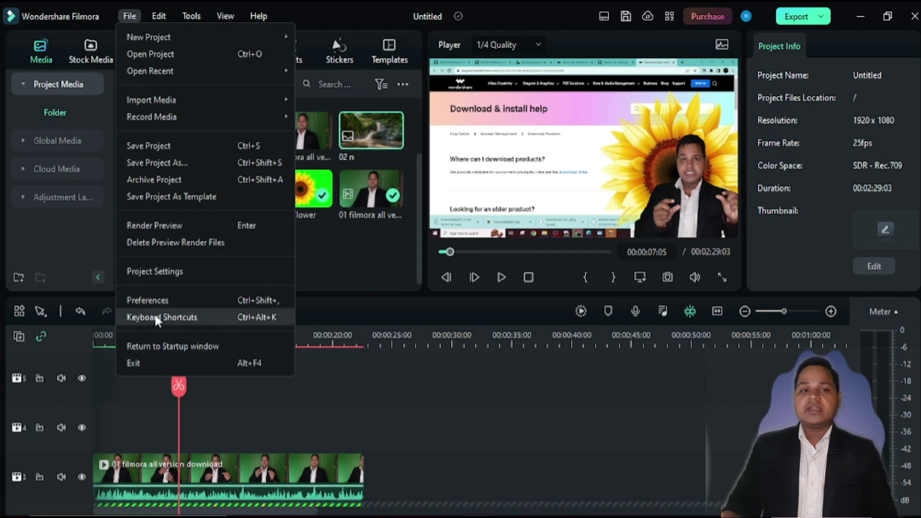
click(157, 299)
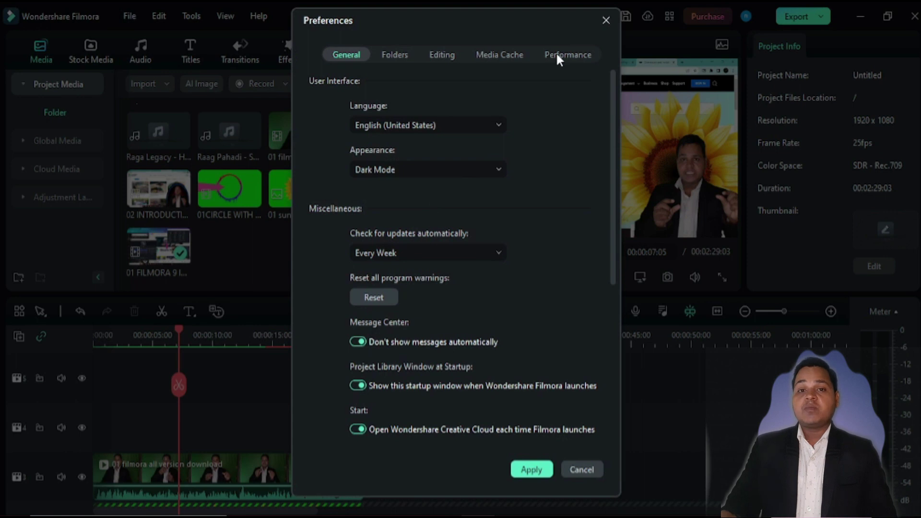
click(557, 56)
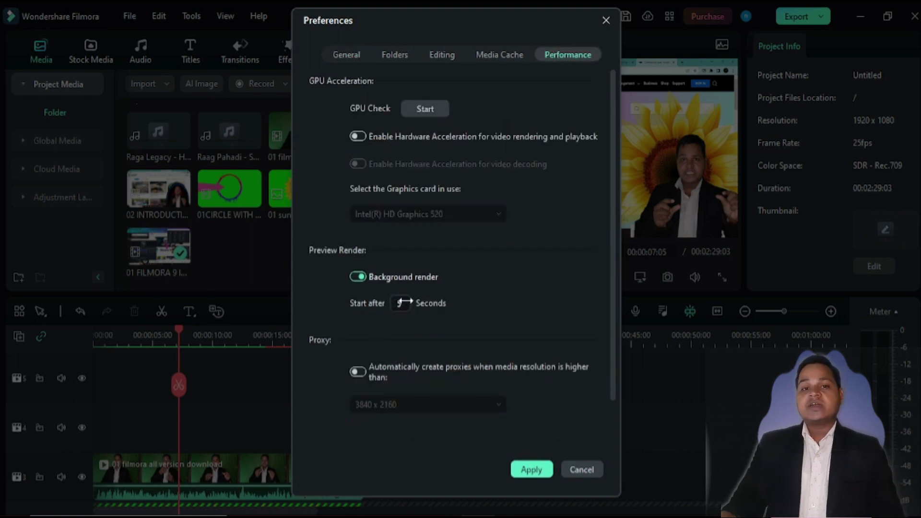
click(354, 276)
click(358, 276)
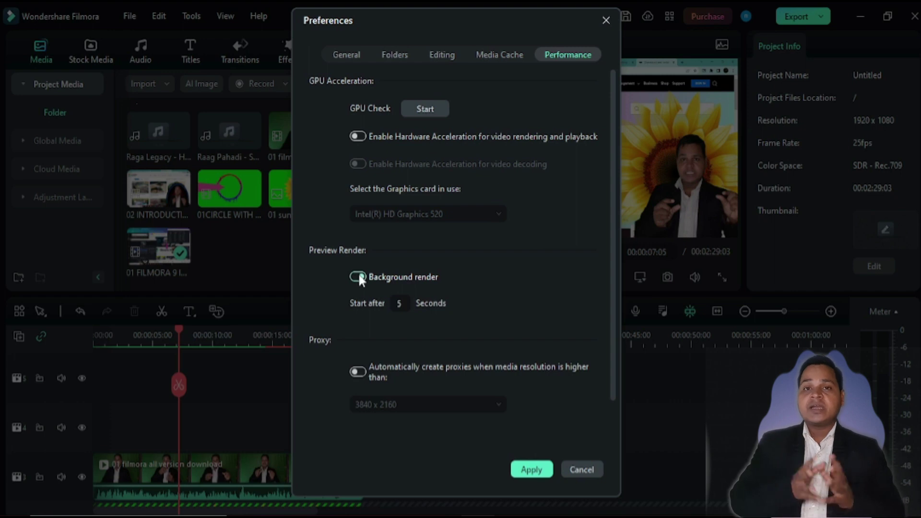
- Set background rendering to start after 2 seconds, apply the preferences and return the playhead to the timeline's start
click(402, 308)
key(BackSpace)
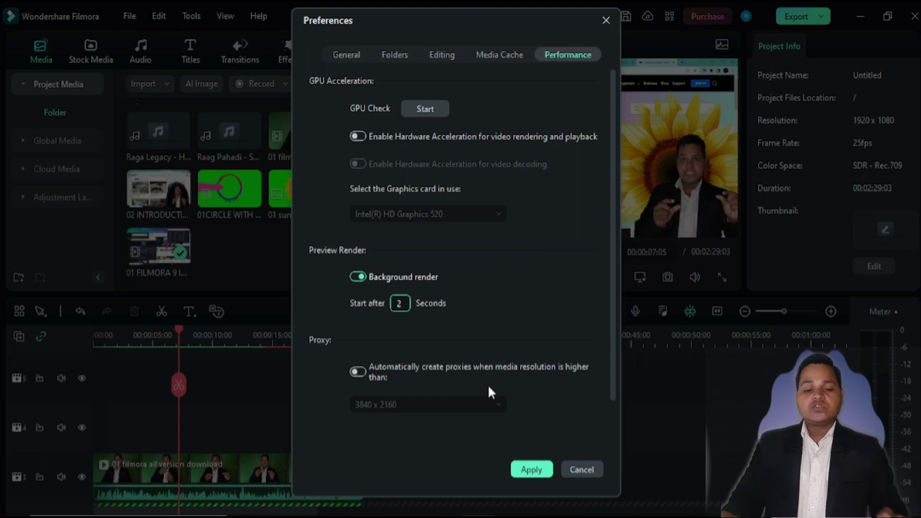
key(BackSpace)
text(1)
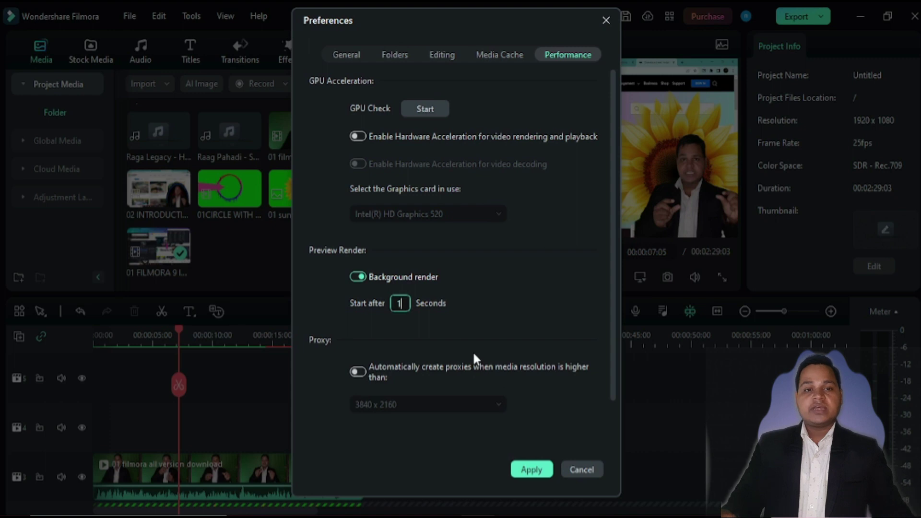
key(BackSpace)
text(2)
click(538, 473)
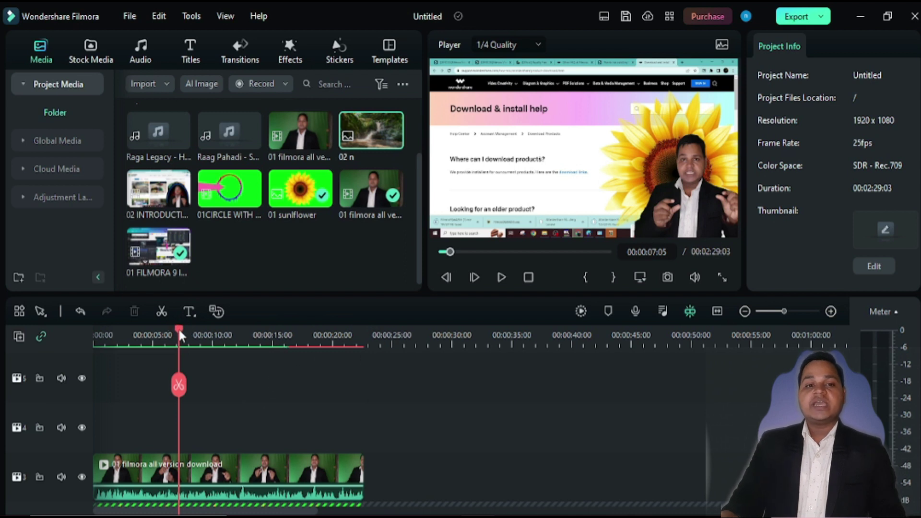
drag(180, 331, 76, 363)
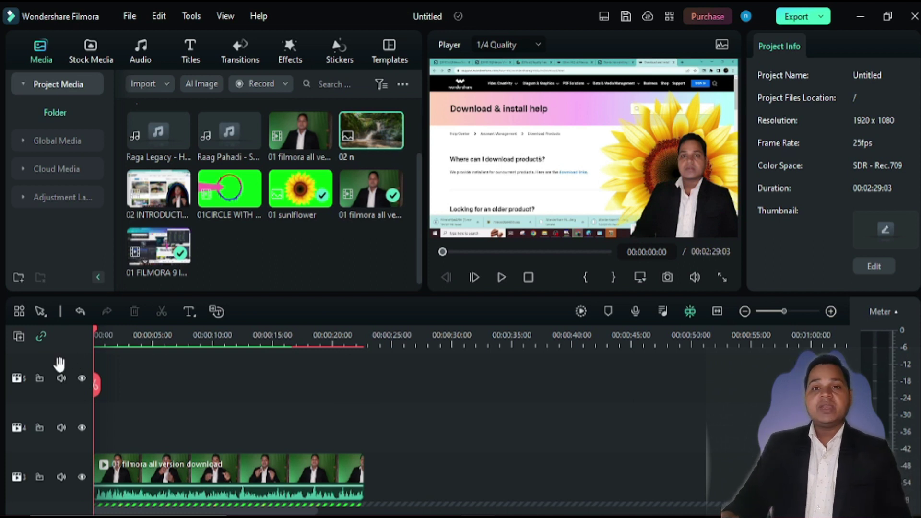
- Play the composite from the timeline's start to about 11 seconds and look over the stacked tracks
key(space)
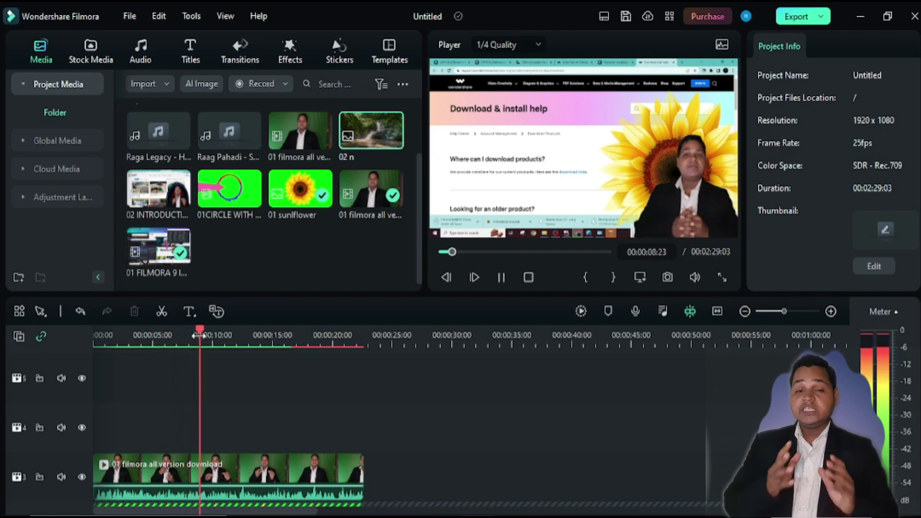
key(space)
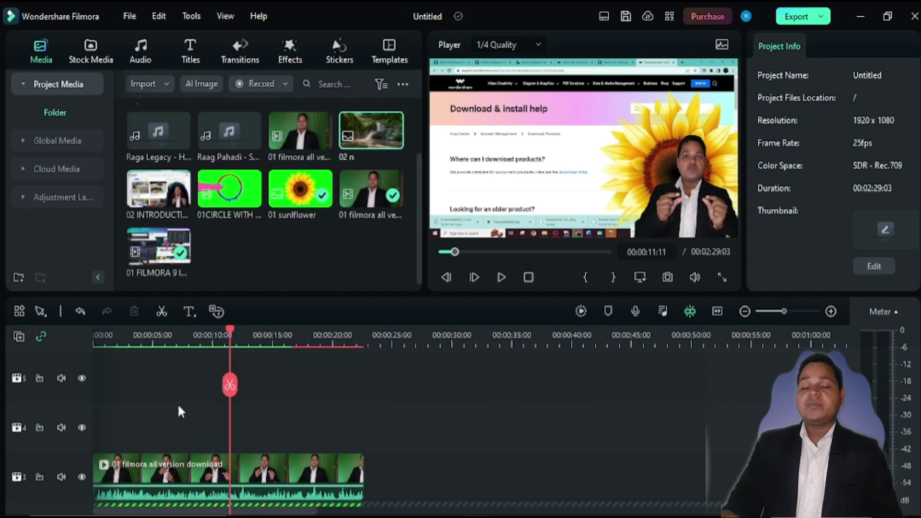
scroll(178, 403, down, 1)
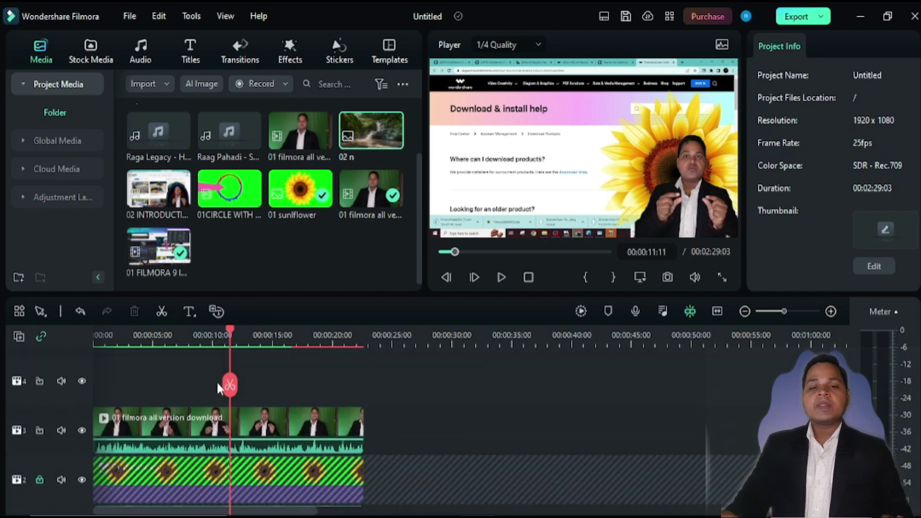
scroll(395, 383, up, 2)
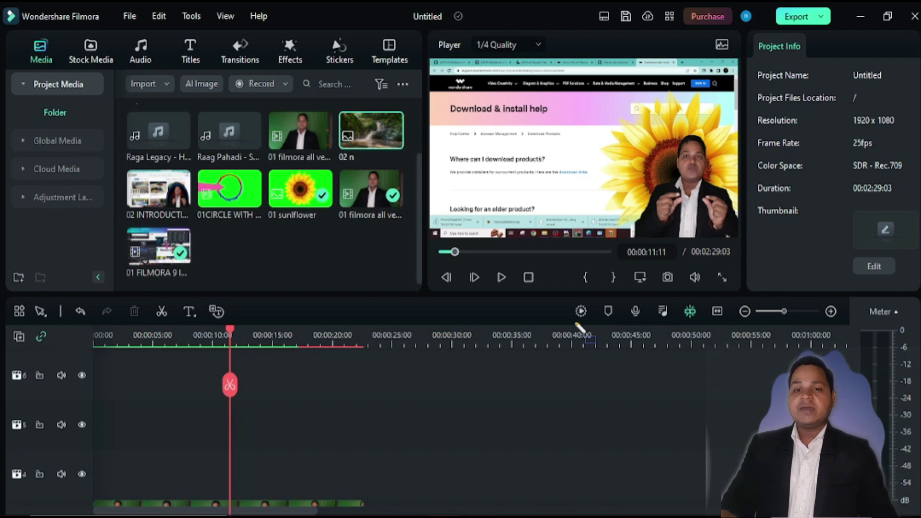
drag(566, 299, 597, 329)
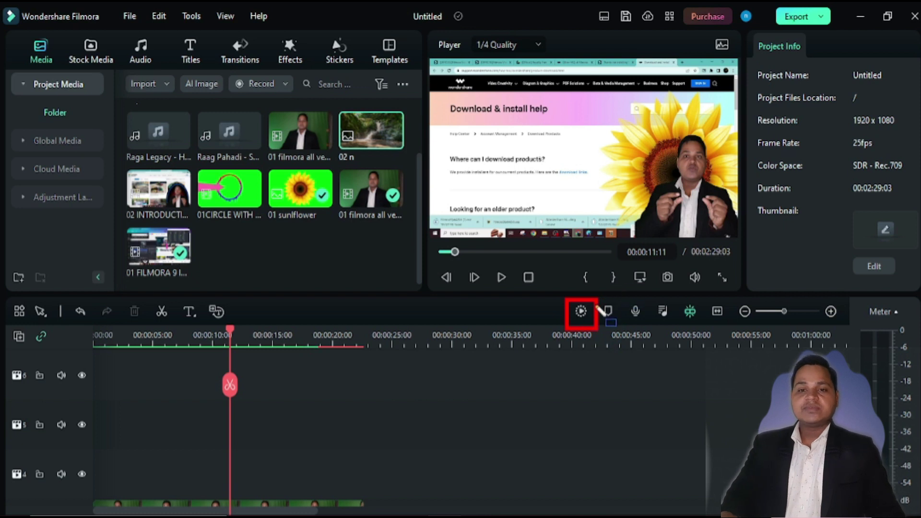
drag(601, 298, 622, 330)
drag(623, 292, 653, 330)
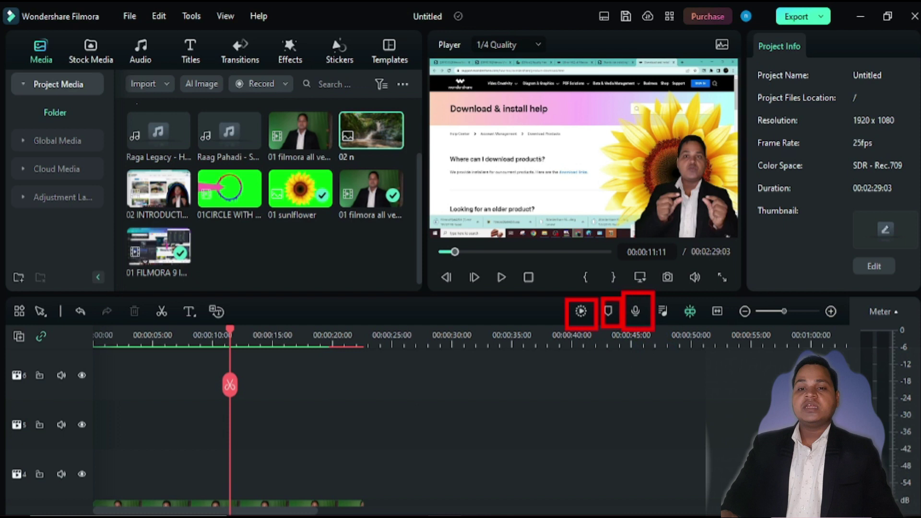
- View the Record Audio settings and the Audio Mixer, closing each without recording or adjusting anything
click(637, 312)
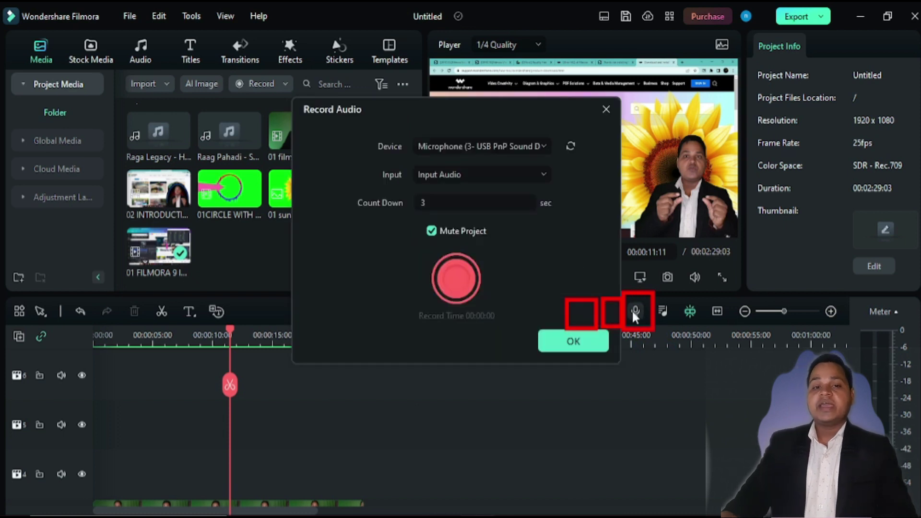
click(606, 109)
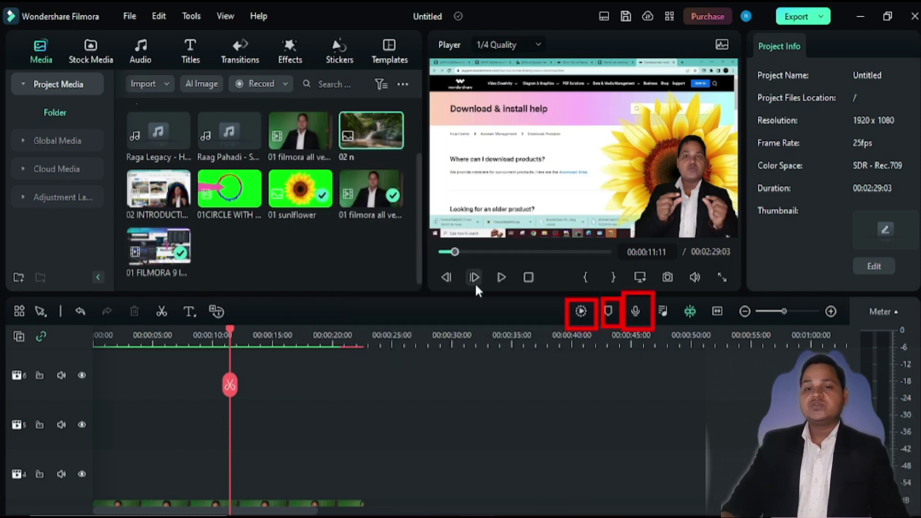
click(665, 312)
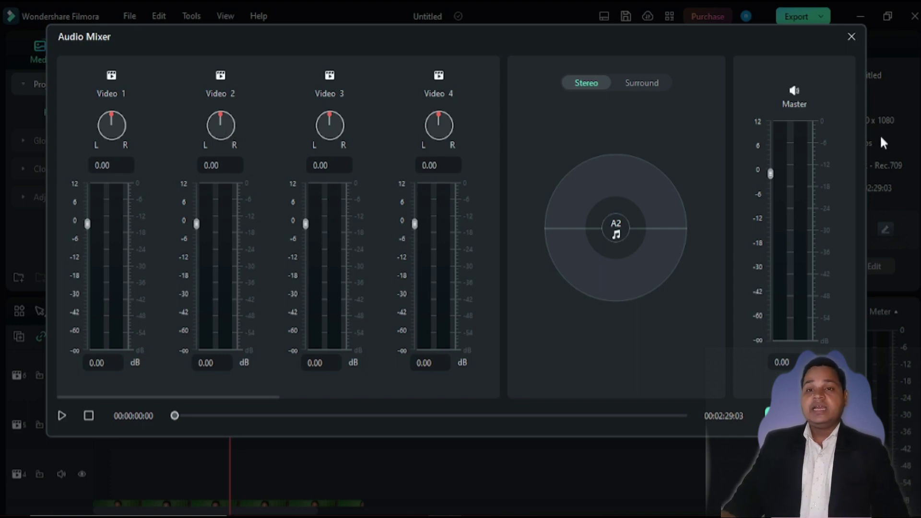
click(855, 36)
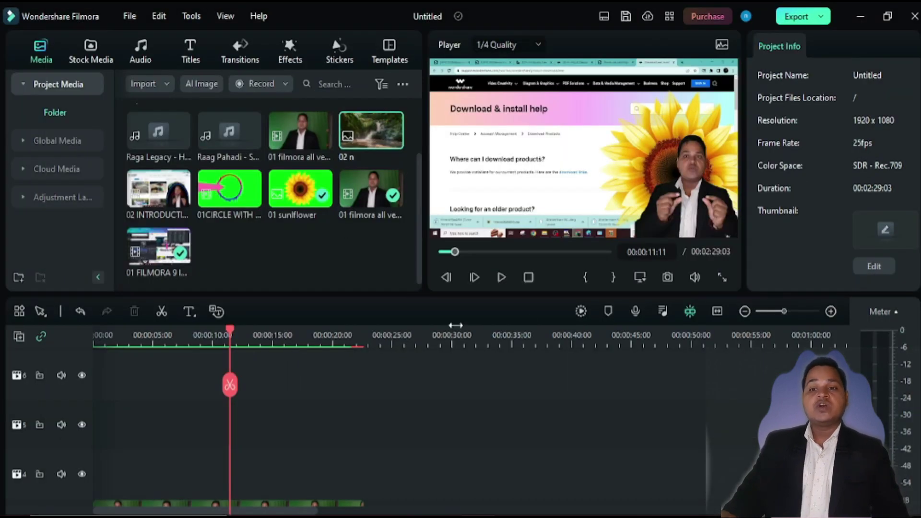
- Resume playback of the composite from about 11 seconds with the presenter and sunflower tracks in view
scroll(398, 387, down, 3)
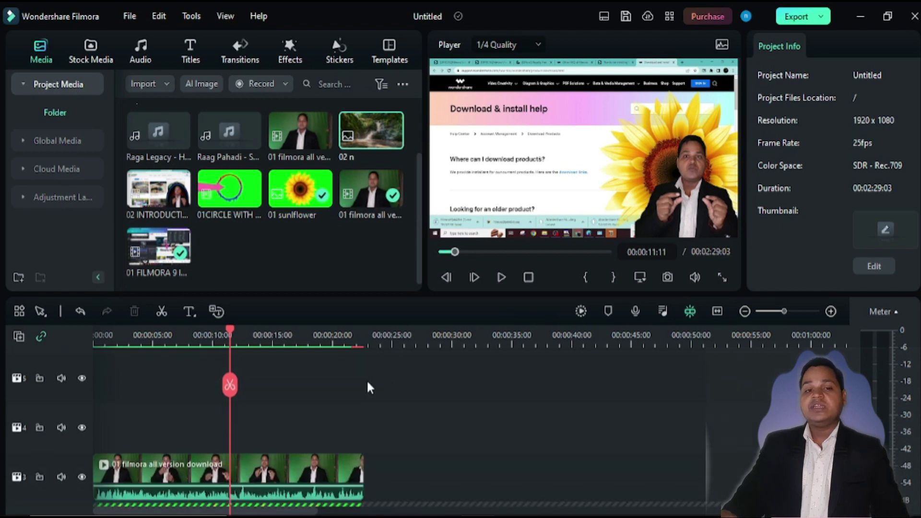
click(501, 277)
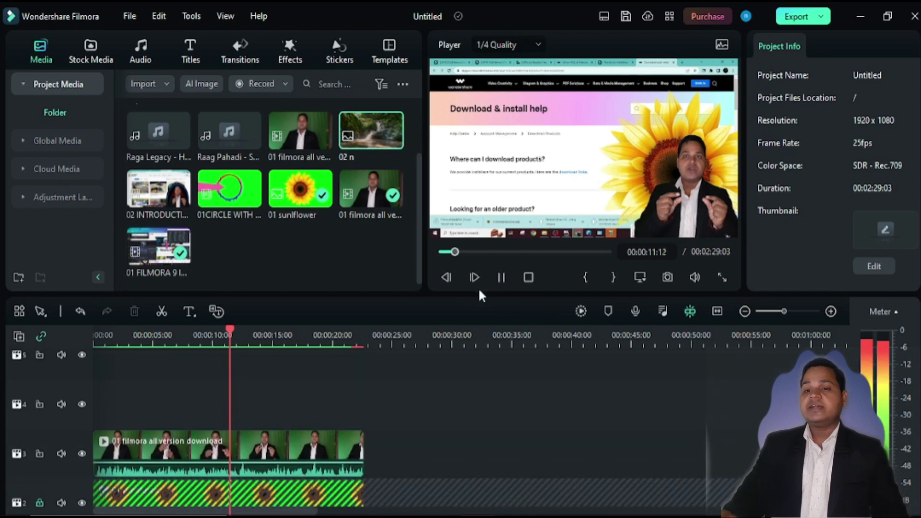